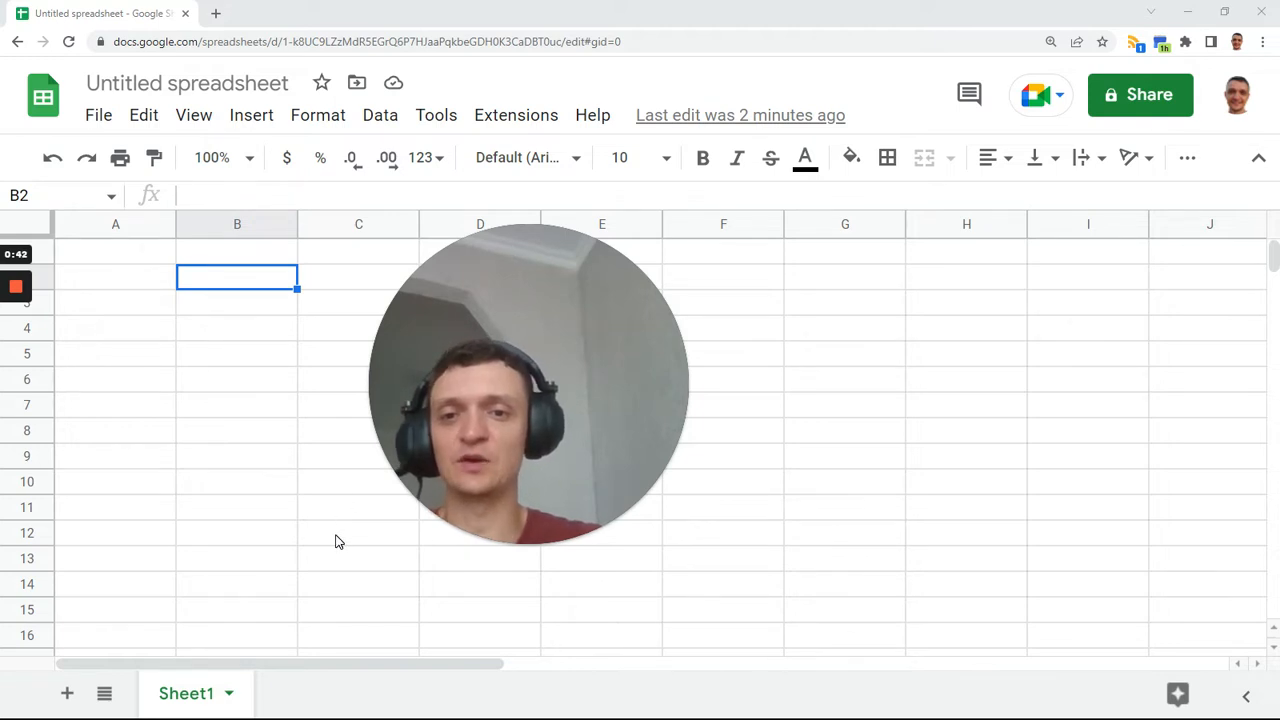
- Enter =SEQUENCE(5) in cell B2 to fill B2:B6 with sequential numbers
click(17, 352)
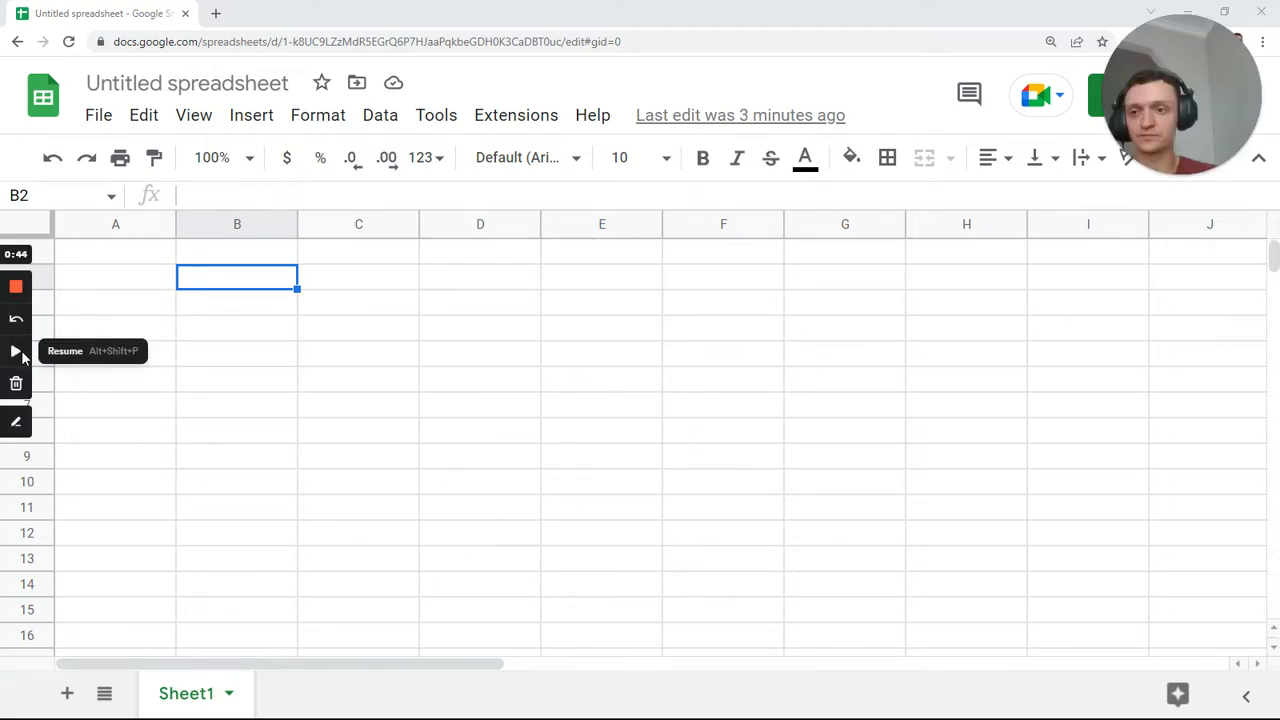
click(237, 294)
click(237, 280)
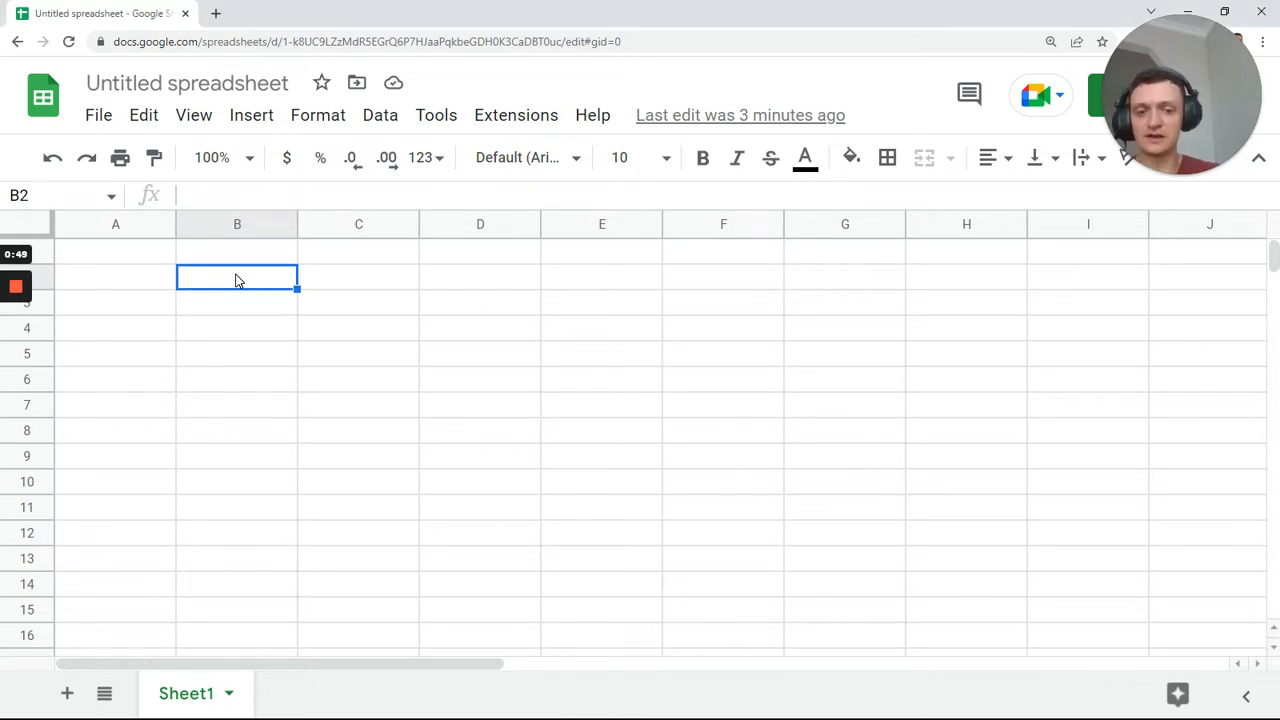
text(=Seq)
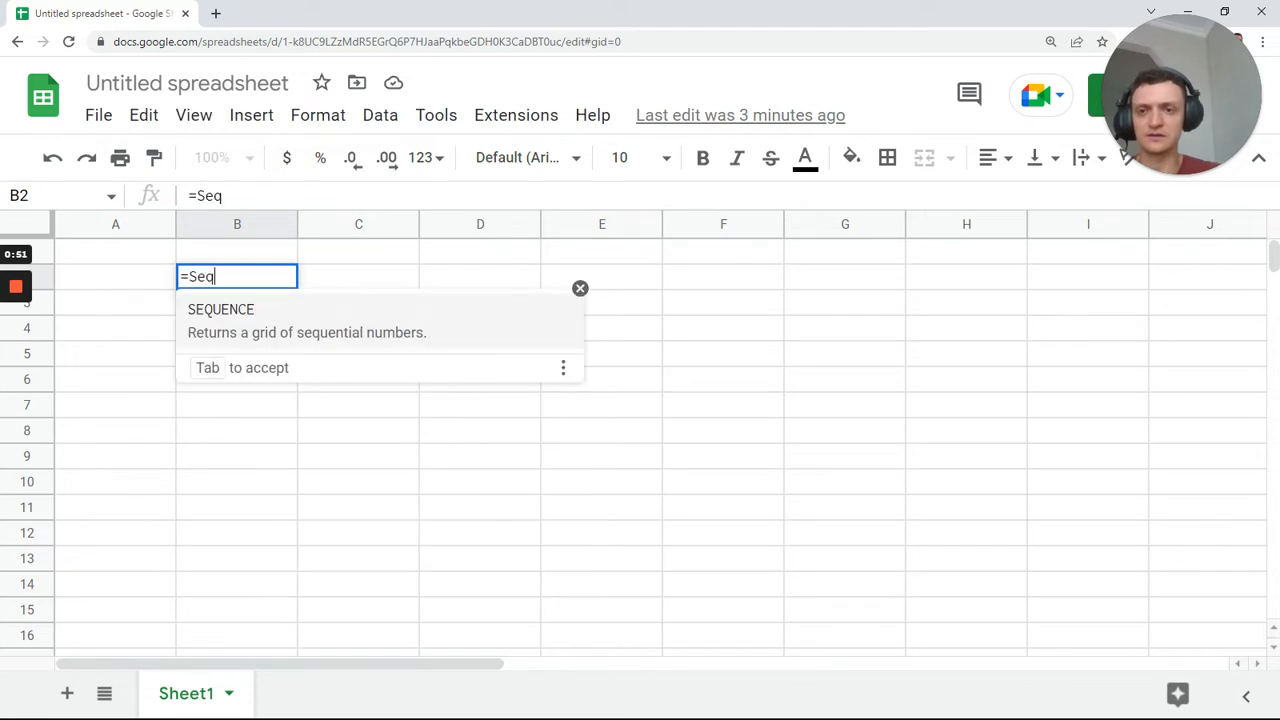
key(Tab)
text(5)
key(Return)
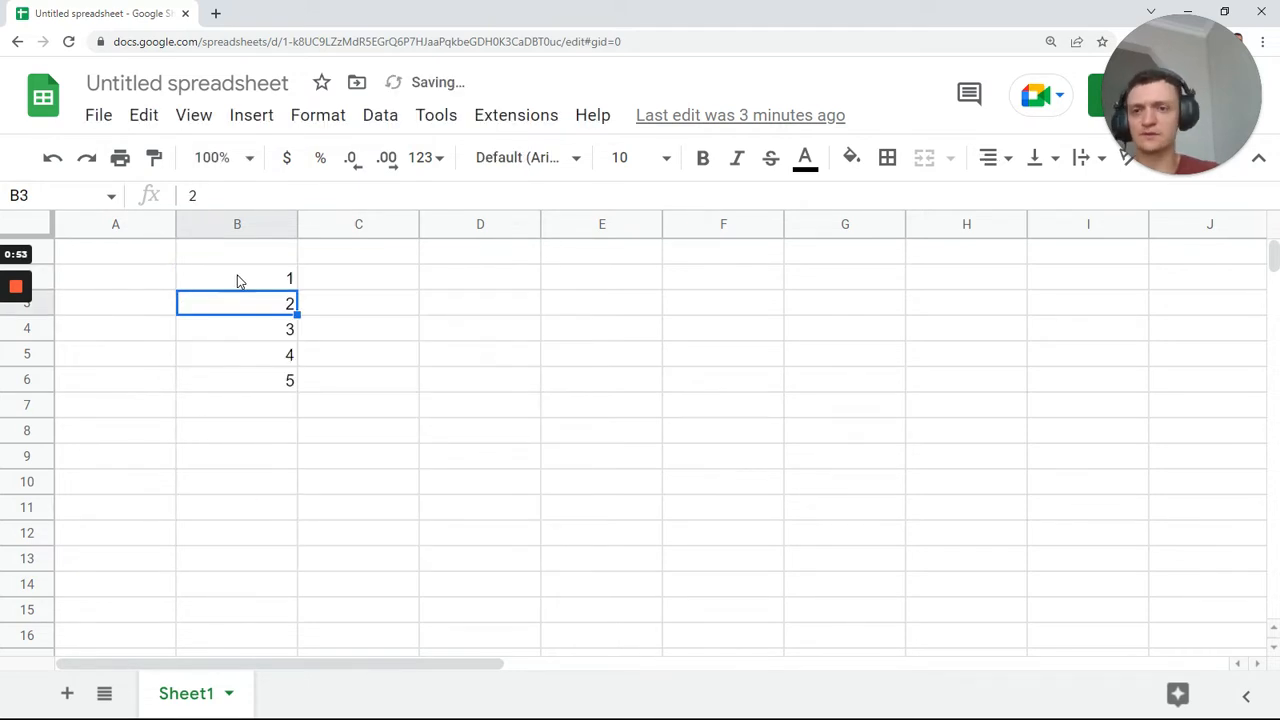
click(240, 281)
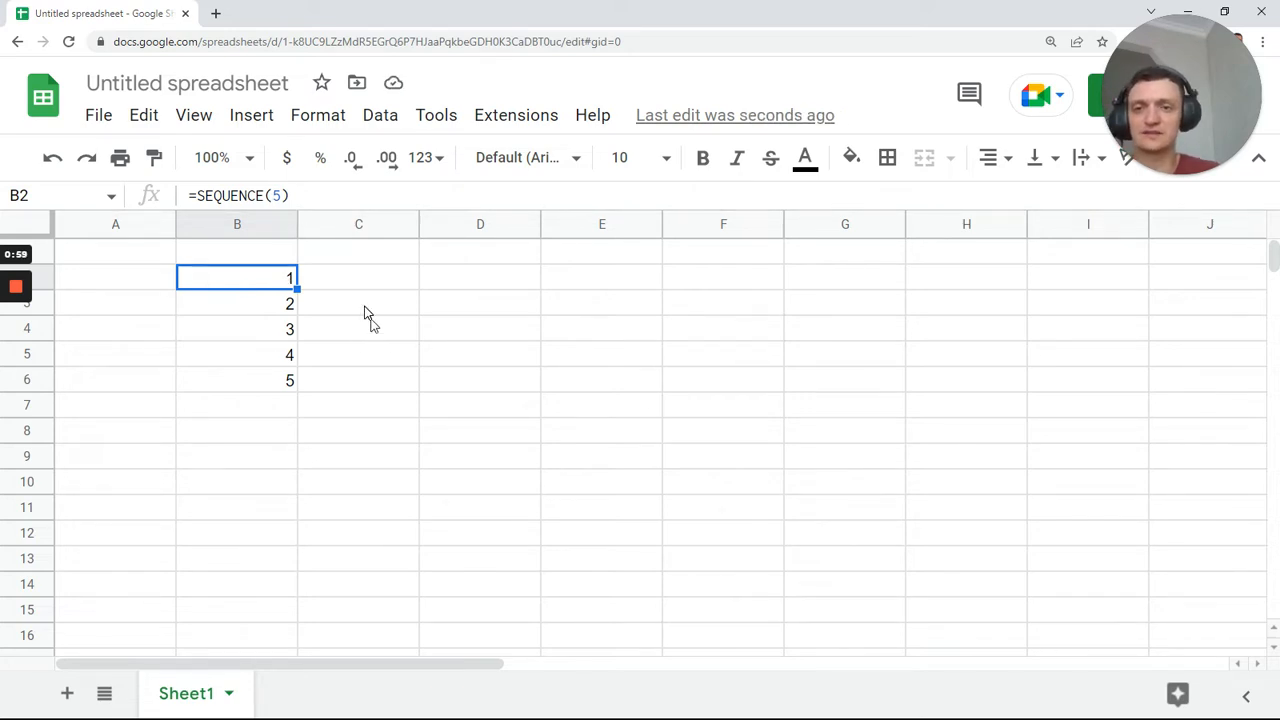
shift+click(251, 389)
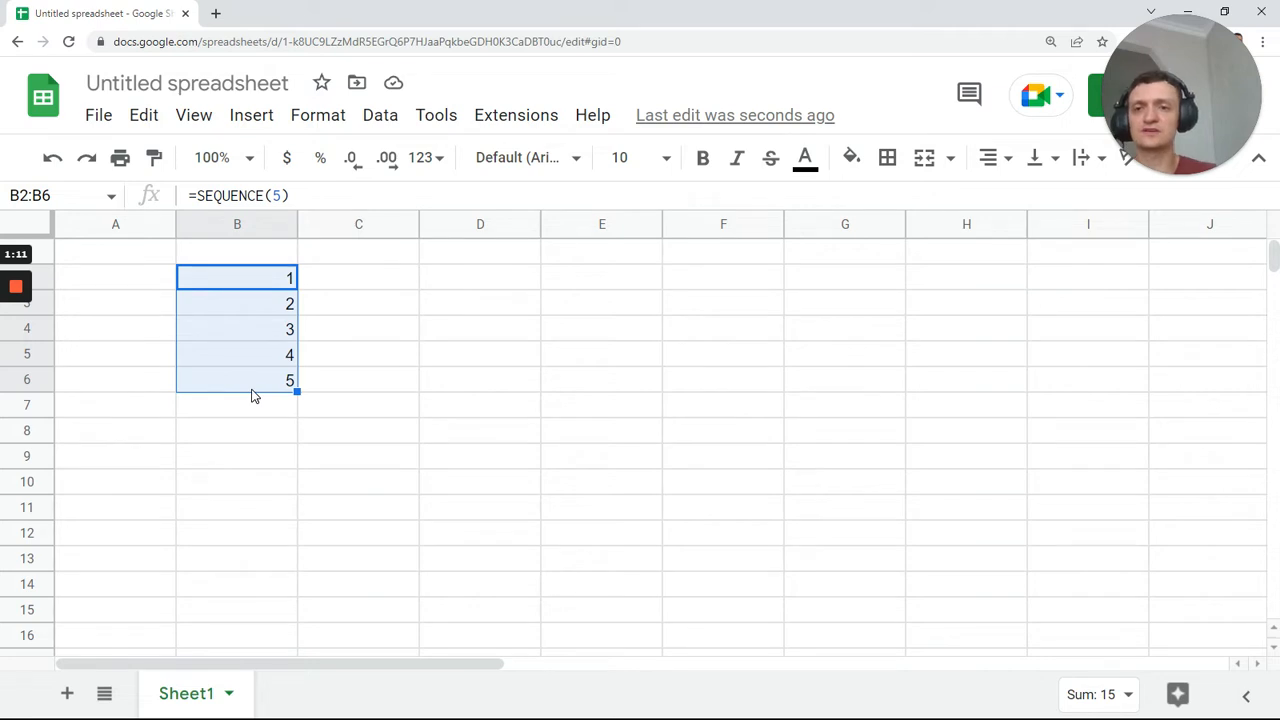
click(265, 288)
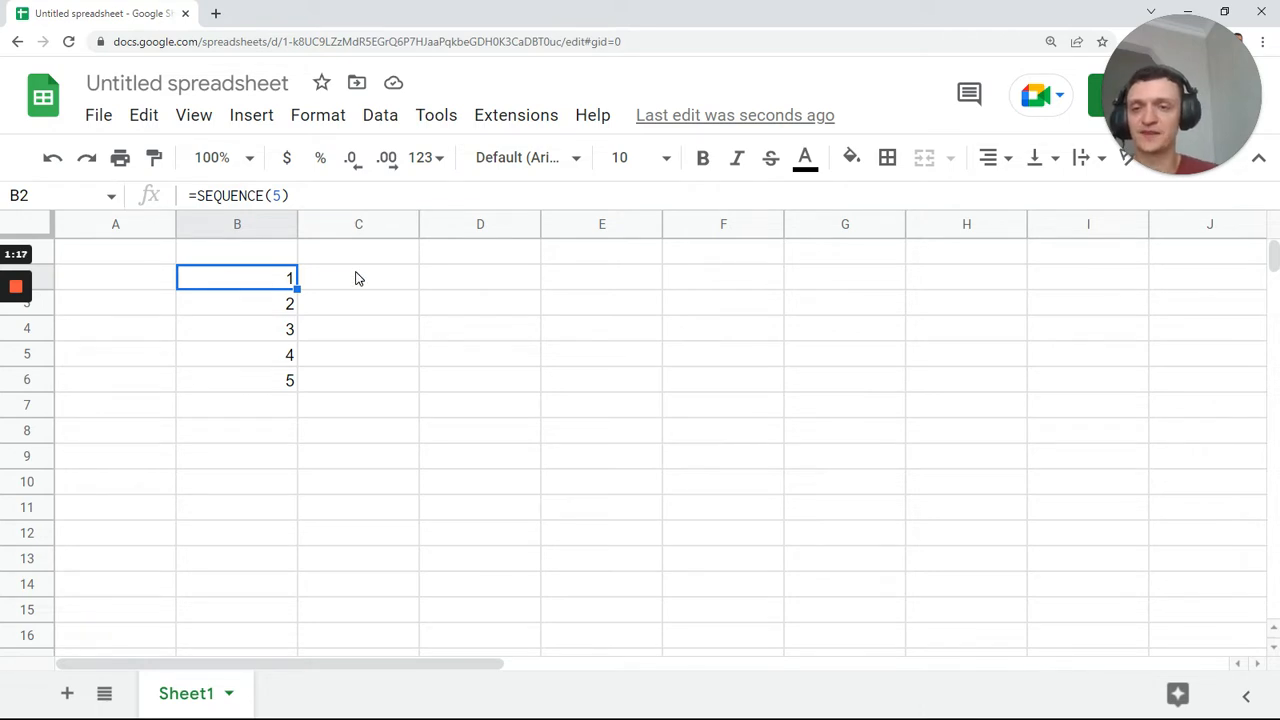
shift+click(257, 380)
- Wrap the sequence in B2 in an IF function so the formula reads =IF(SEQUENCE(5),"Text")
click(252, 283)
drag(290, 196, 197, 196)
key(ctrl+x)
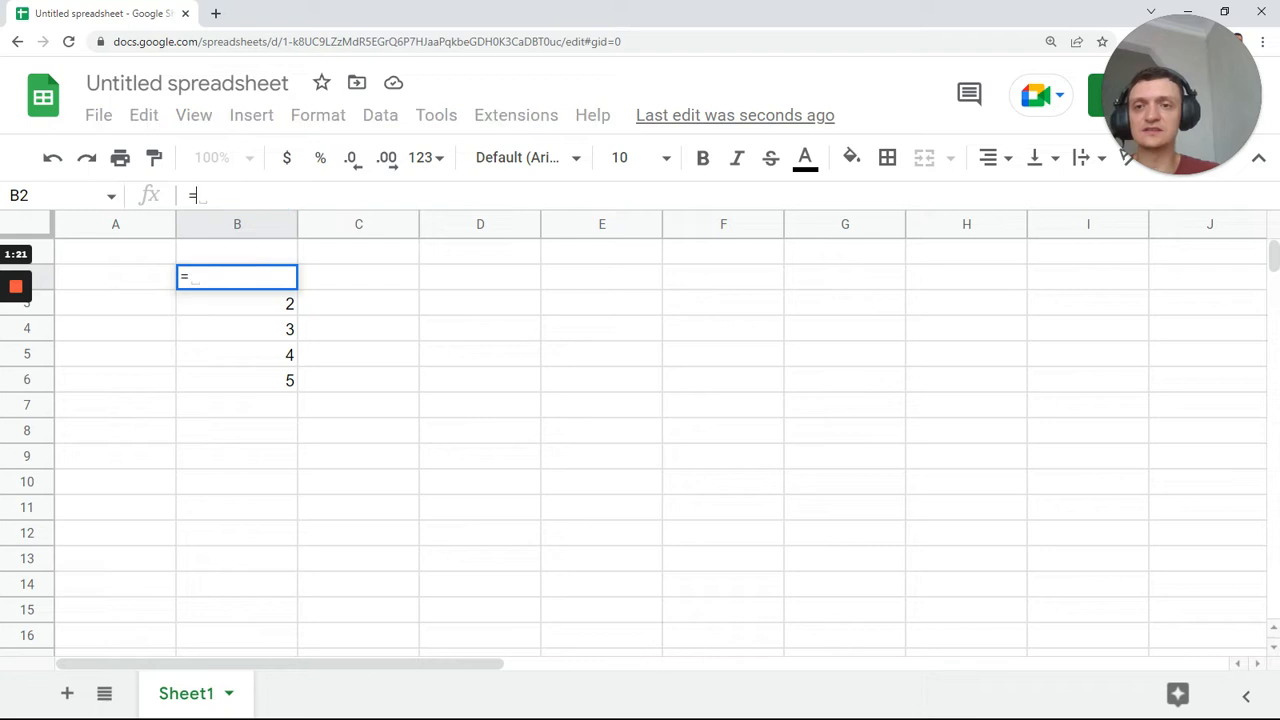
text(IF()
key(ctrl+v)
text())
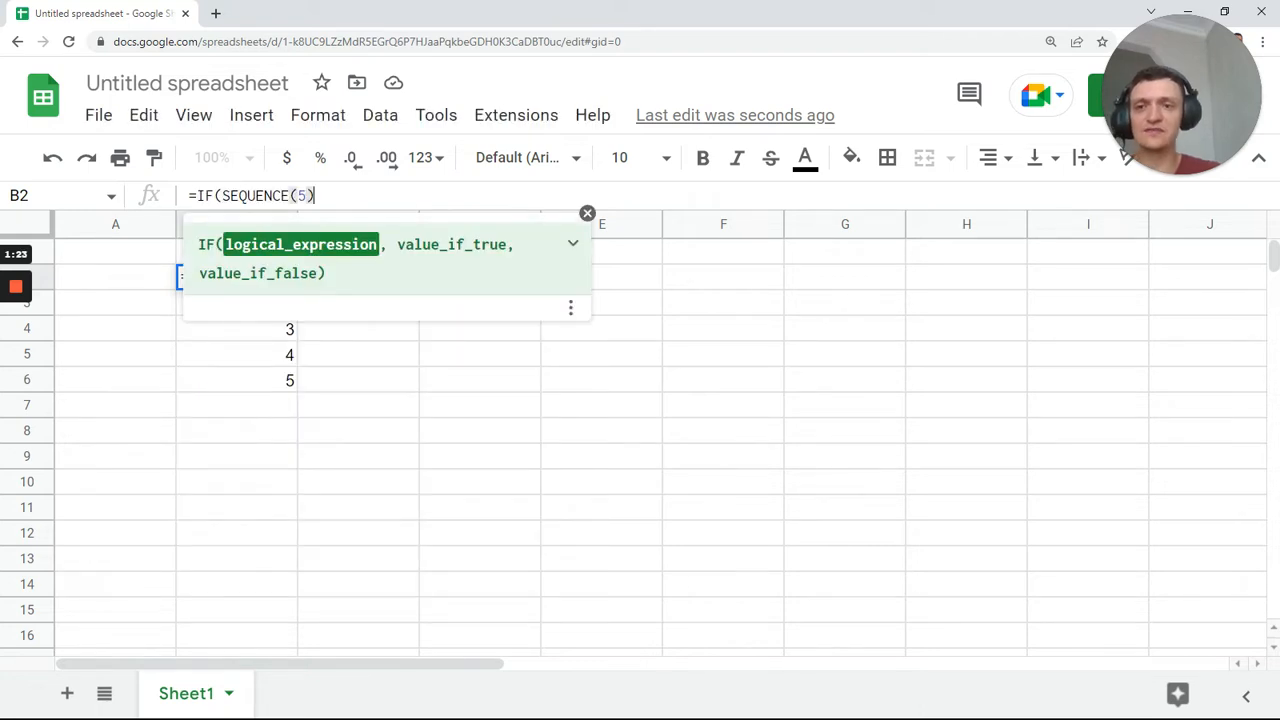
text(,"Text)
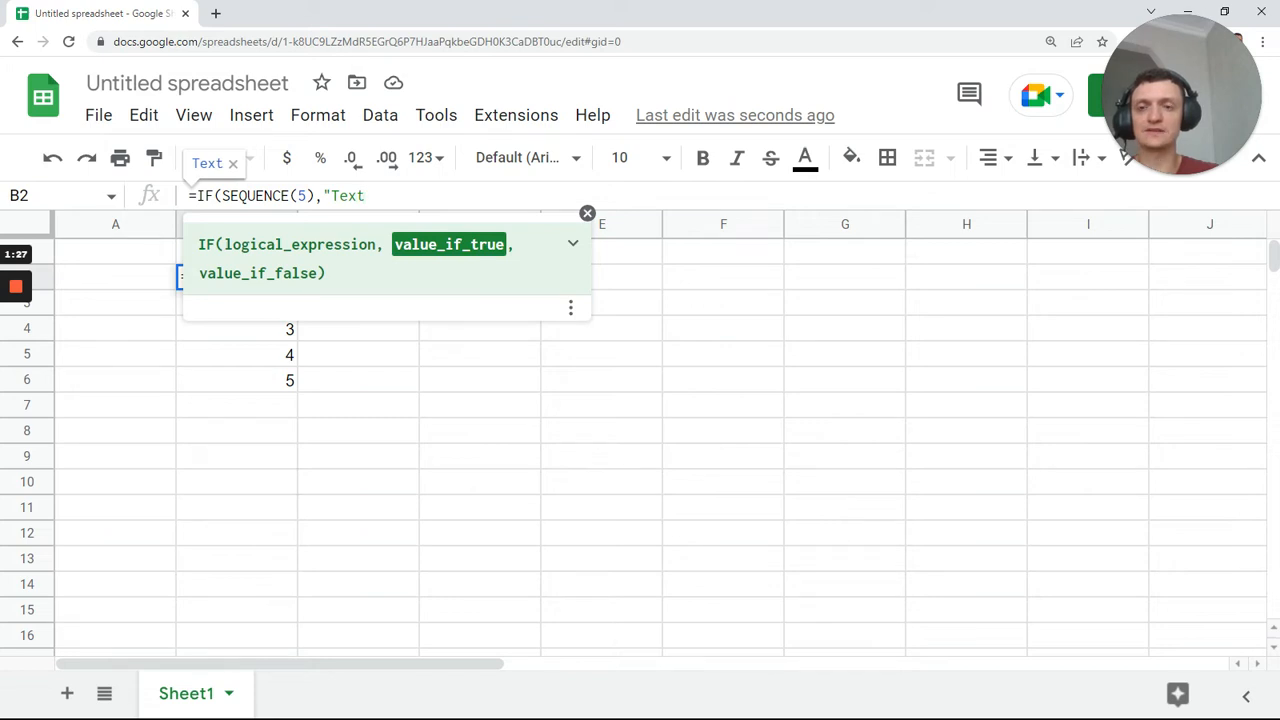
key(Return)
click(247, 288)
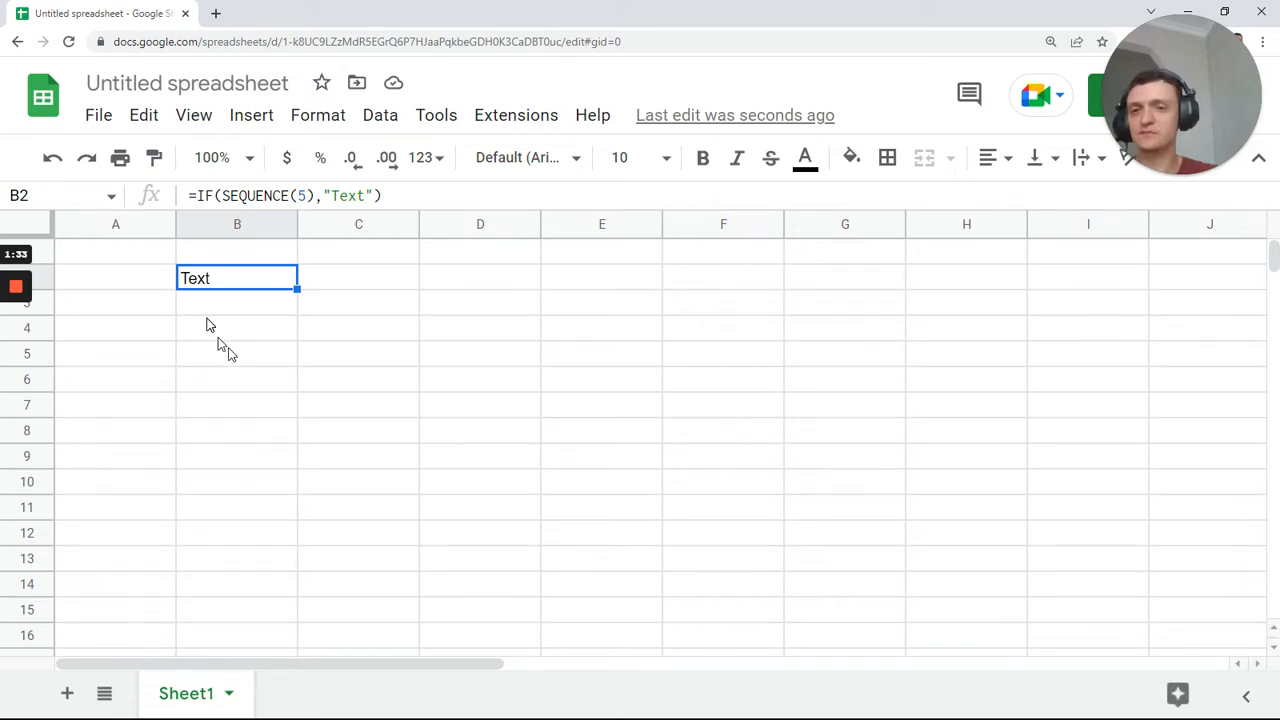
click(216, 310)
drag(221, 382, 220, 427)
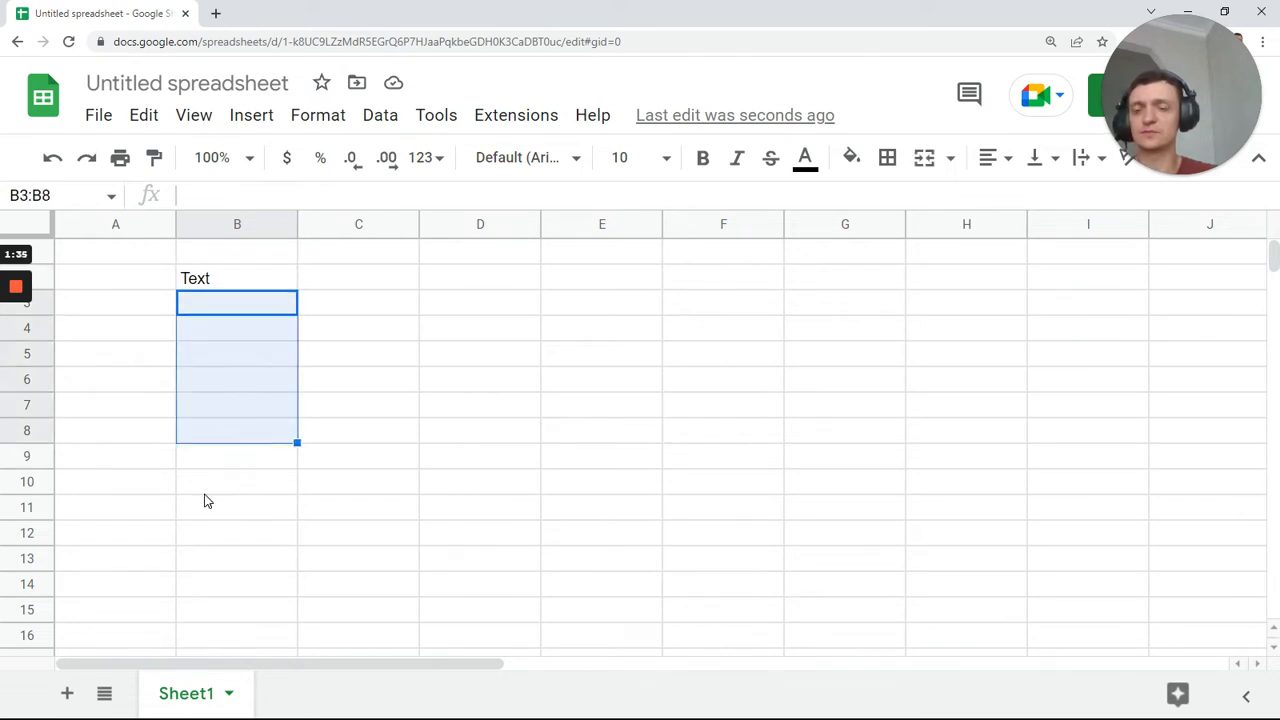
- Wrap the IF formula in B2 in ArrayFormula so the text repeats down five rows
click(214, 287)
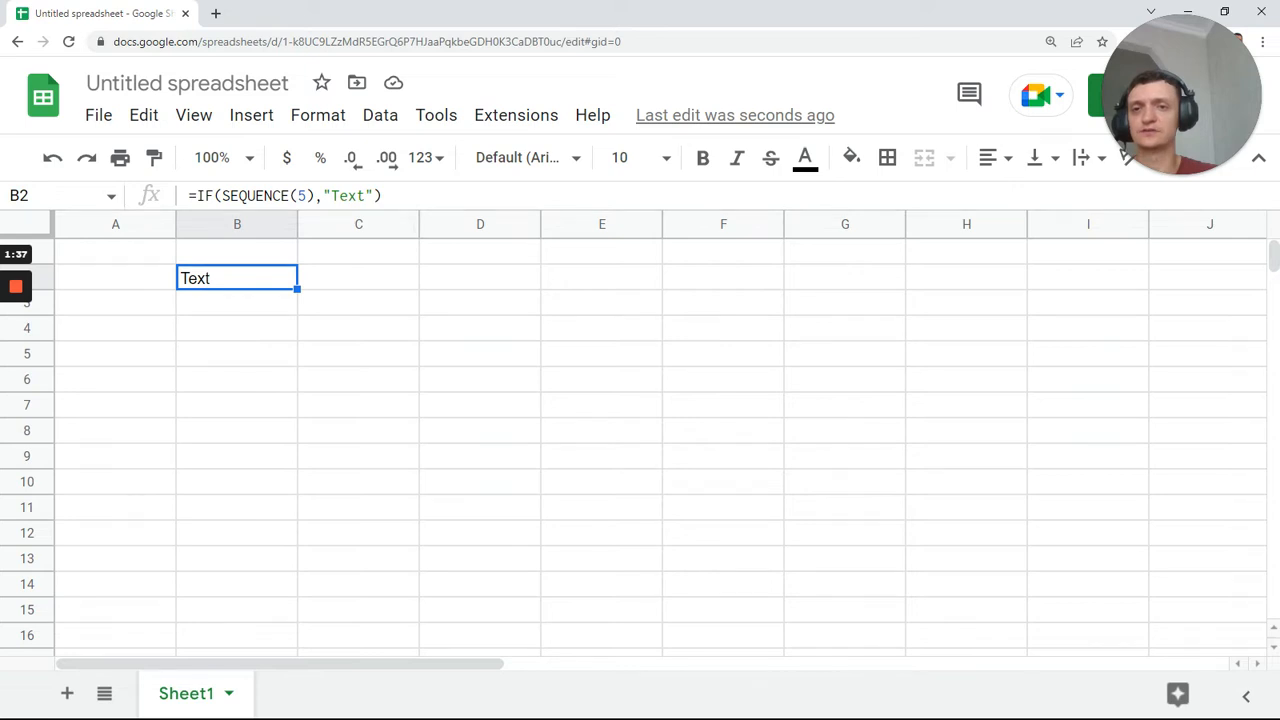
click(382, 195)
key(ctrl+shift+Return)
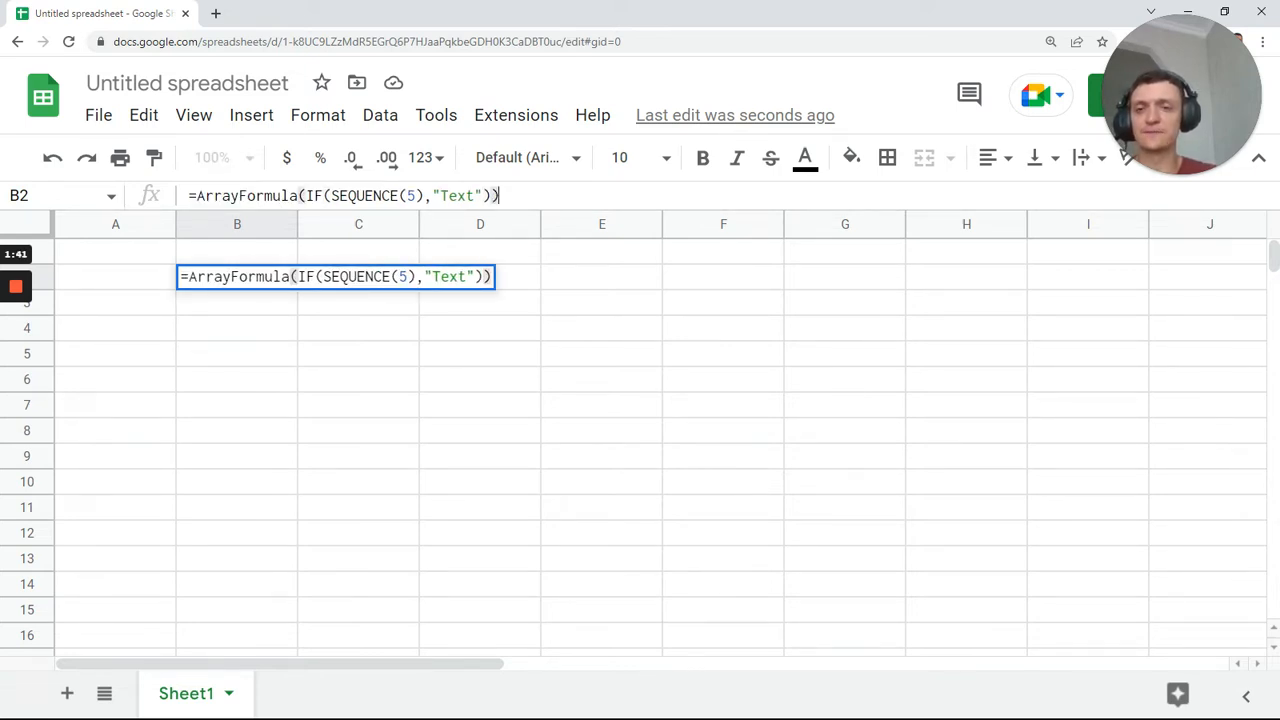
key(Return)
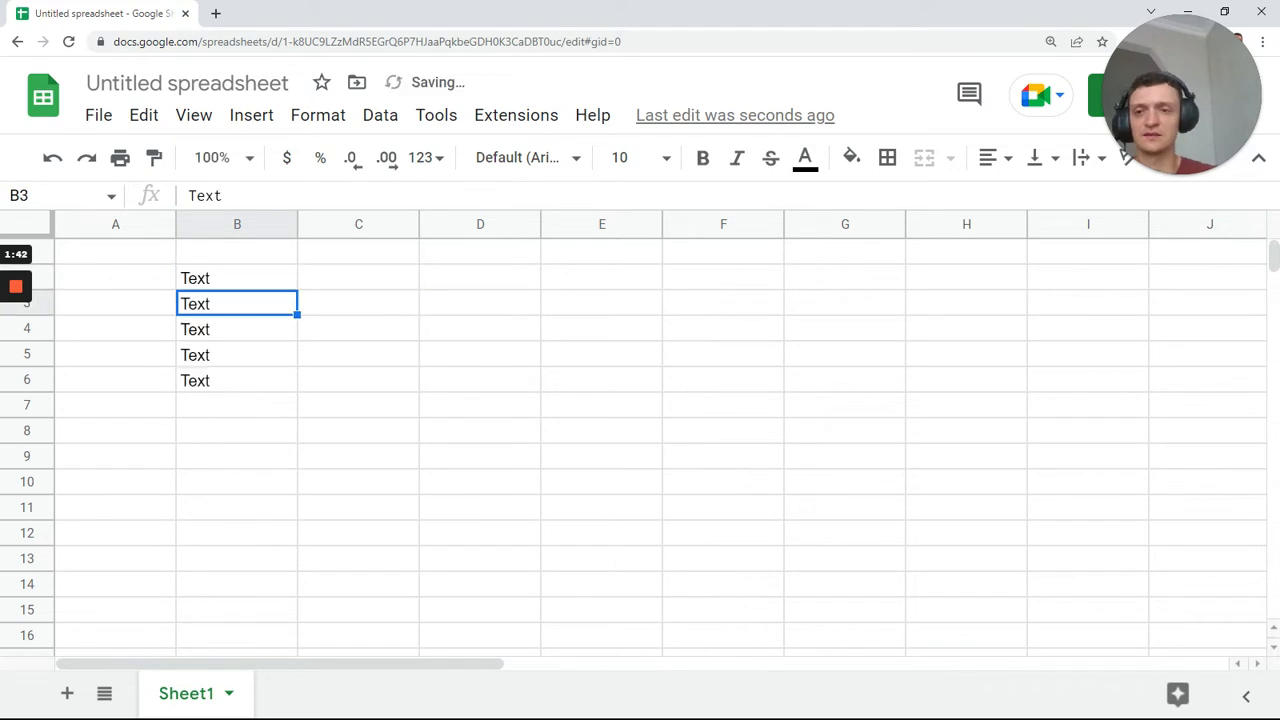
- Replace the ArrayFormula function in B2 with INDEX, giving =INDEX(IF(SEQUENCE(5),"Text"))
click(243, 284)
double_click(231, 195)
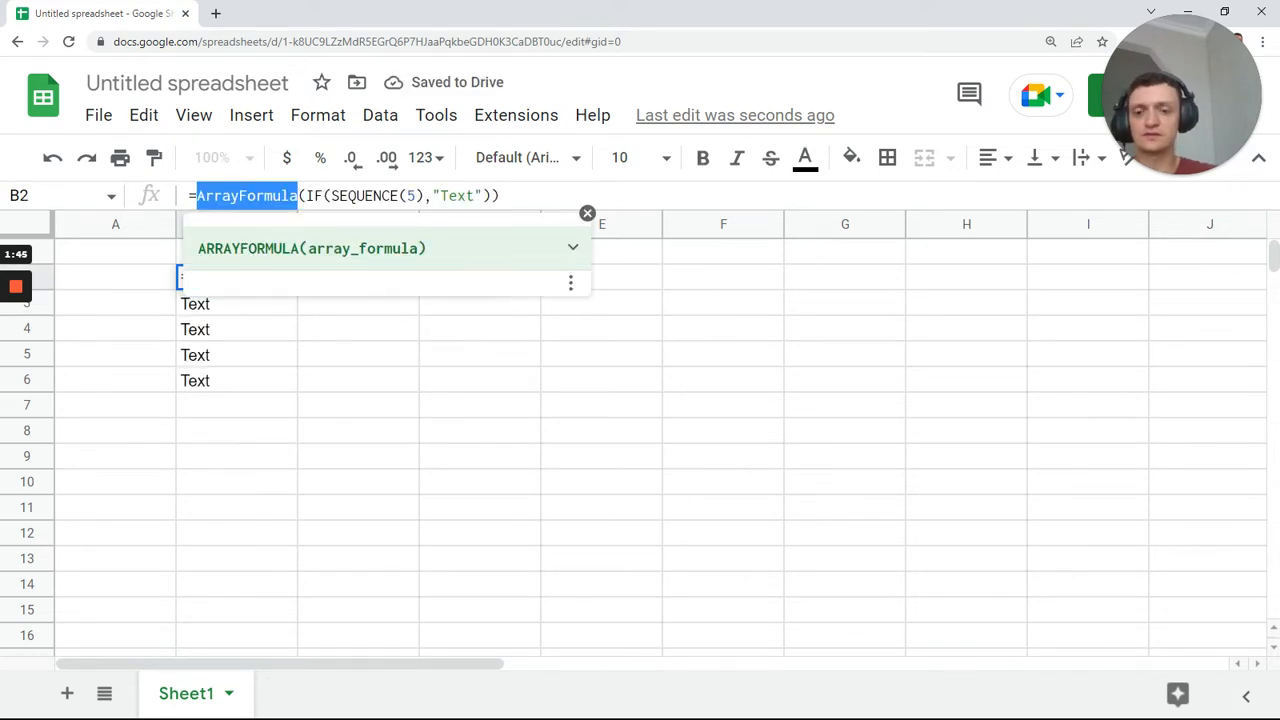
text(index)
key(Tab)
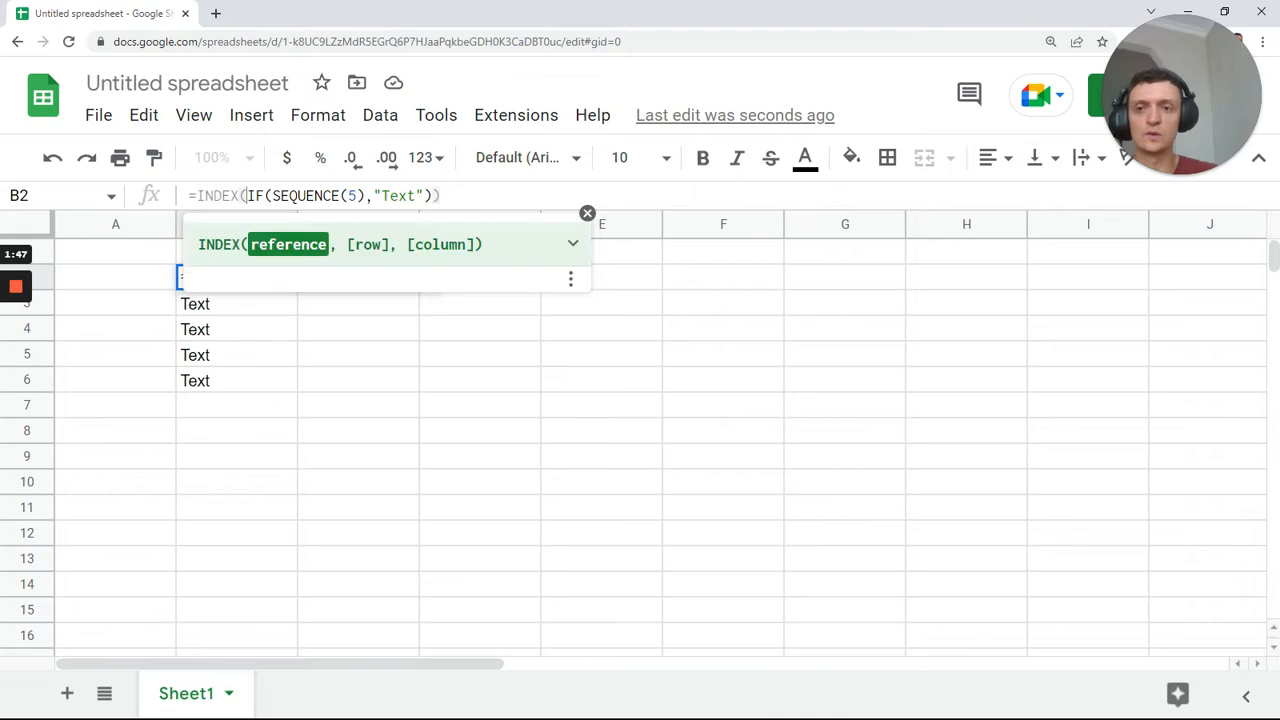
key(Return)
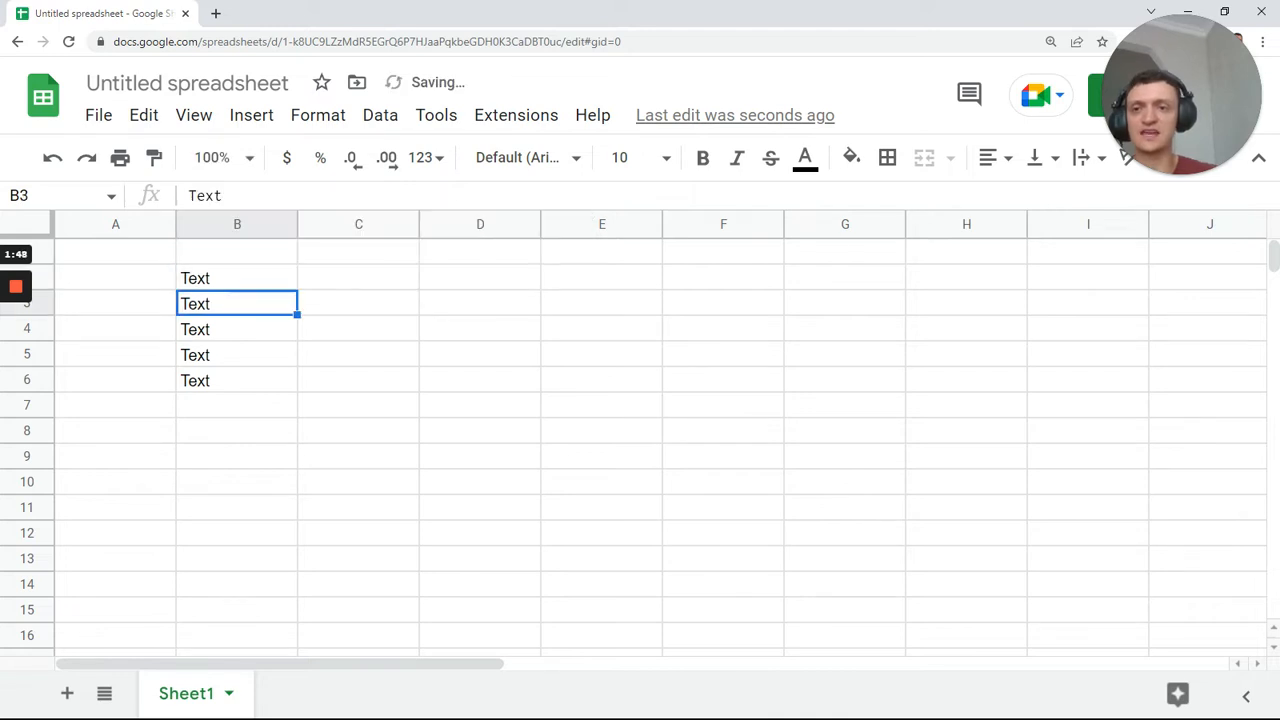
- Set the SEQUENCE row count in the B2 formula to 10
click(215, 281)
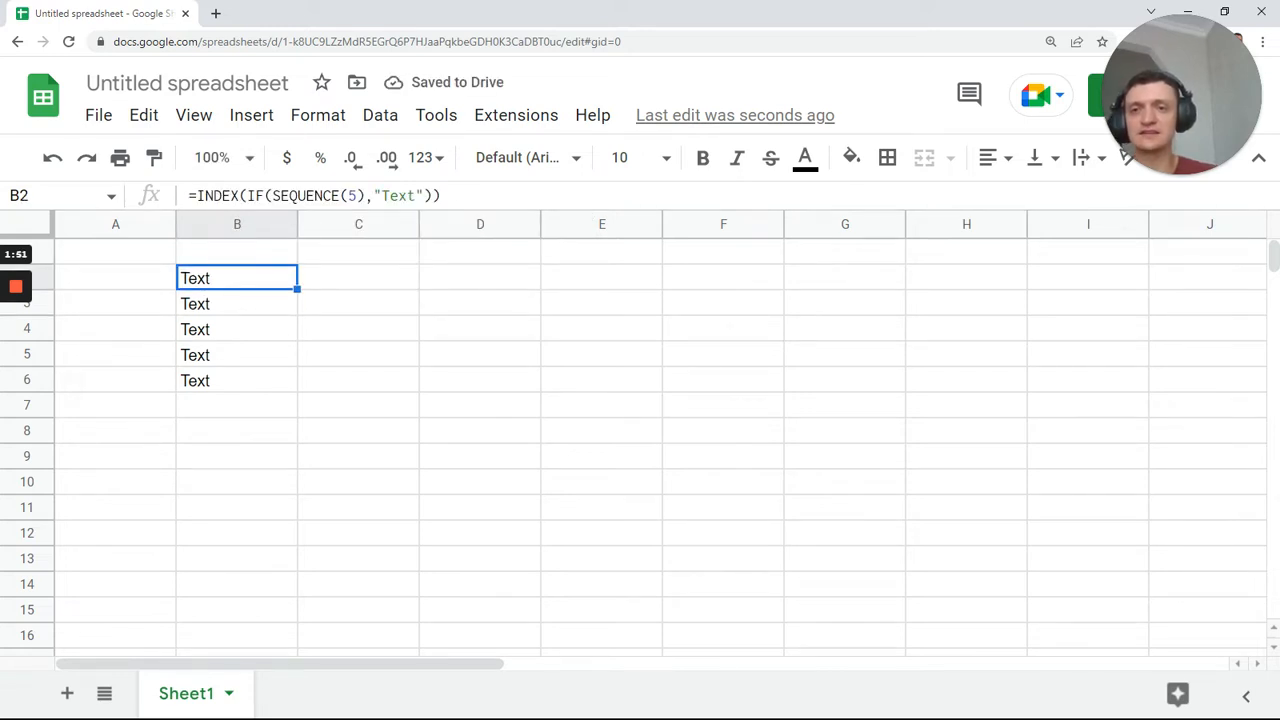
double_click(354, 195)
text(10)
key(Return)
click(229, 279)
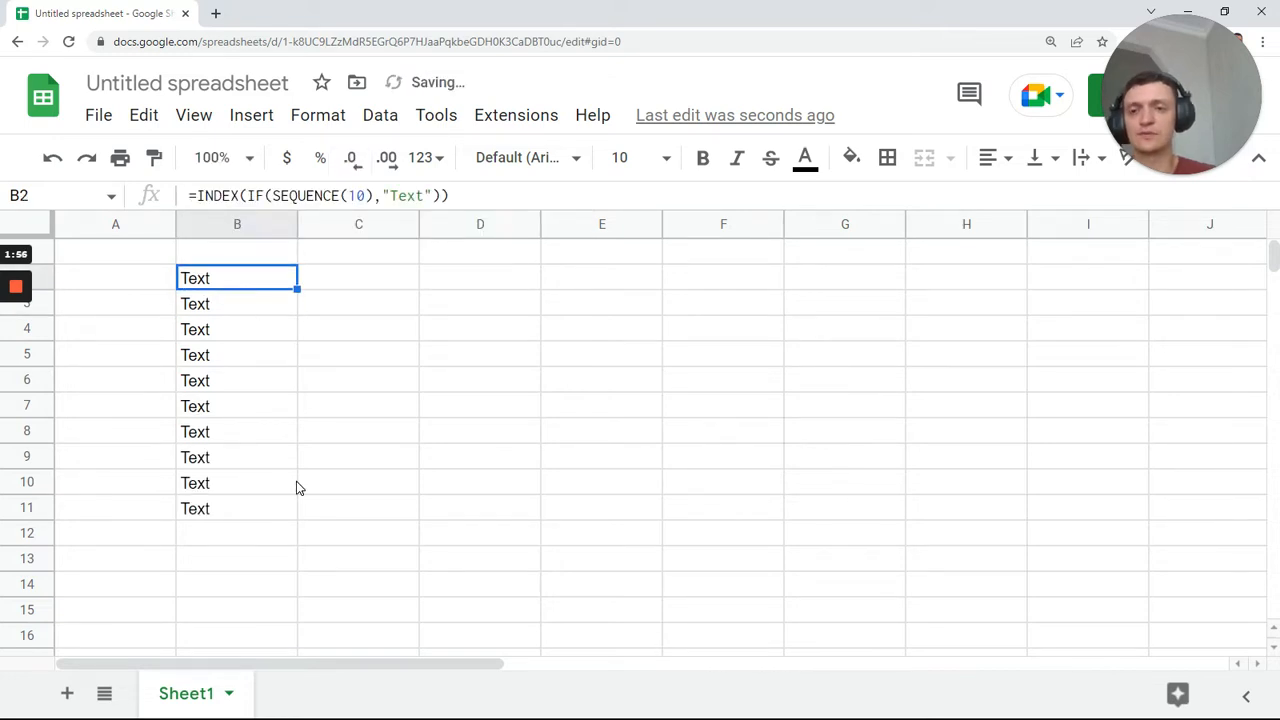
- Check the repeated text in B2:B11, then delete the formula from B2
shift+click(278, 516)
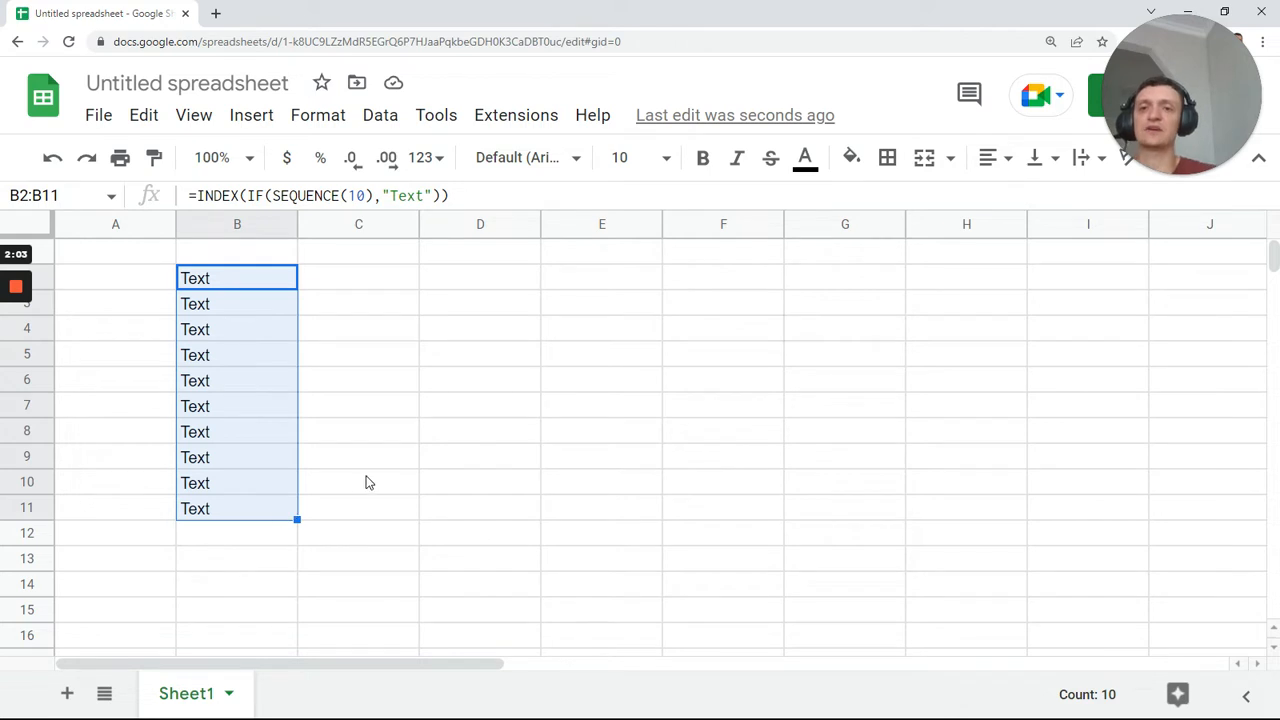
double_click(349, 195)
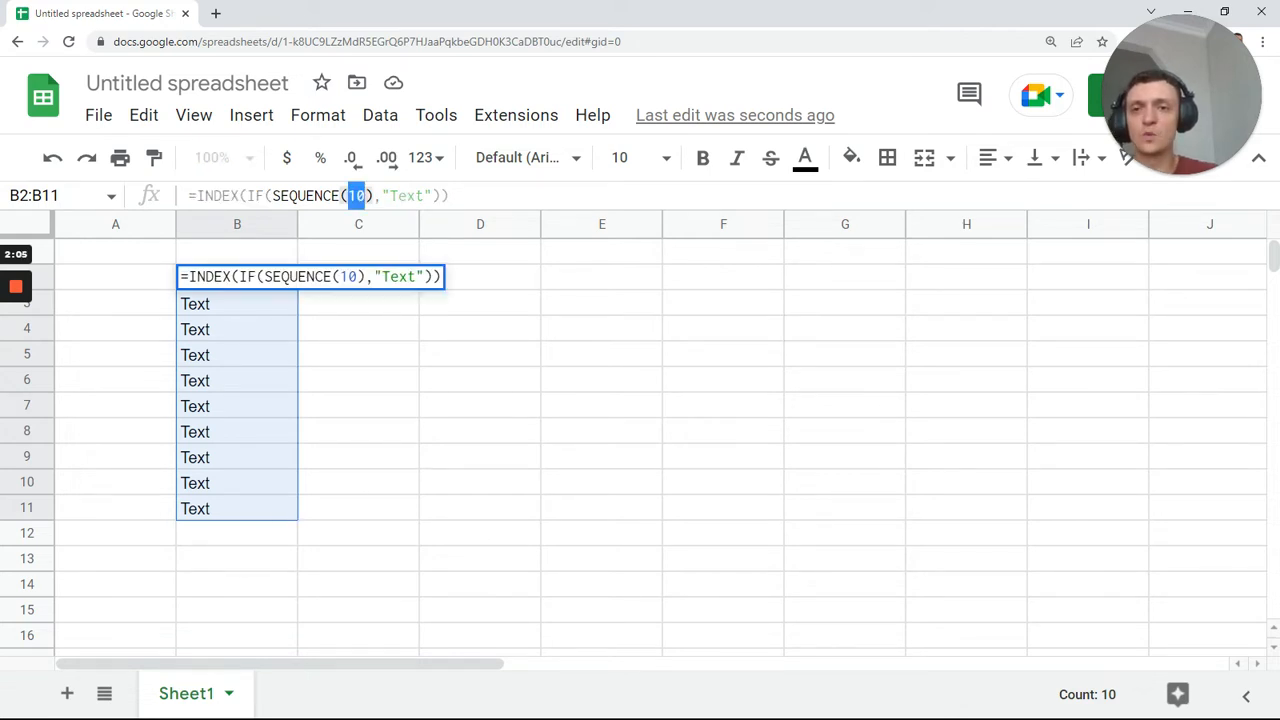
key(Return)
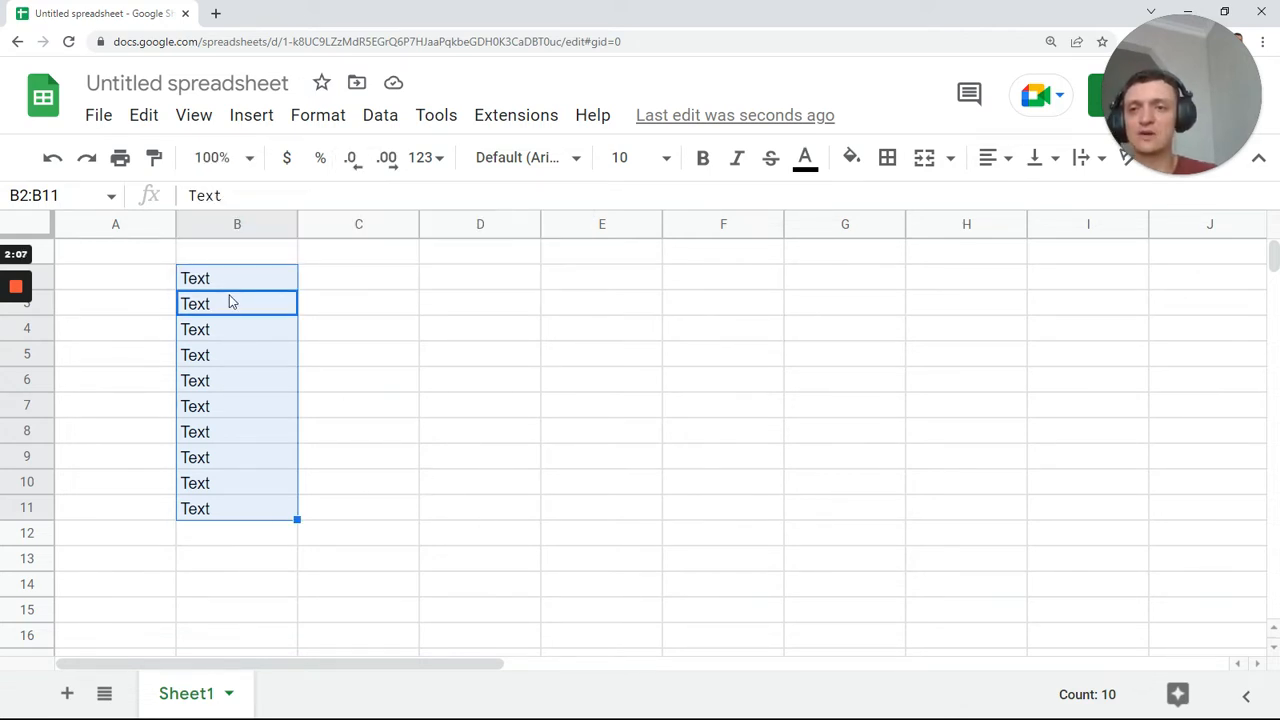
click(229, 280)
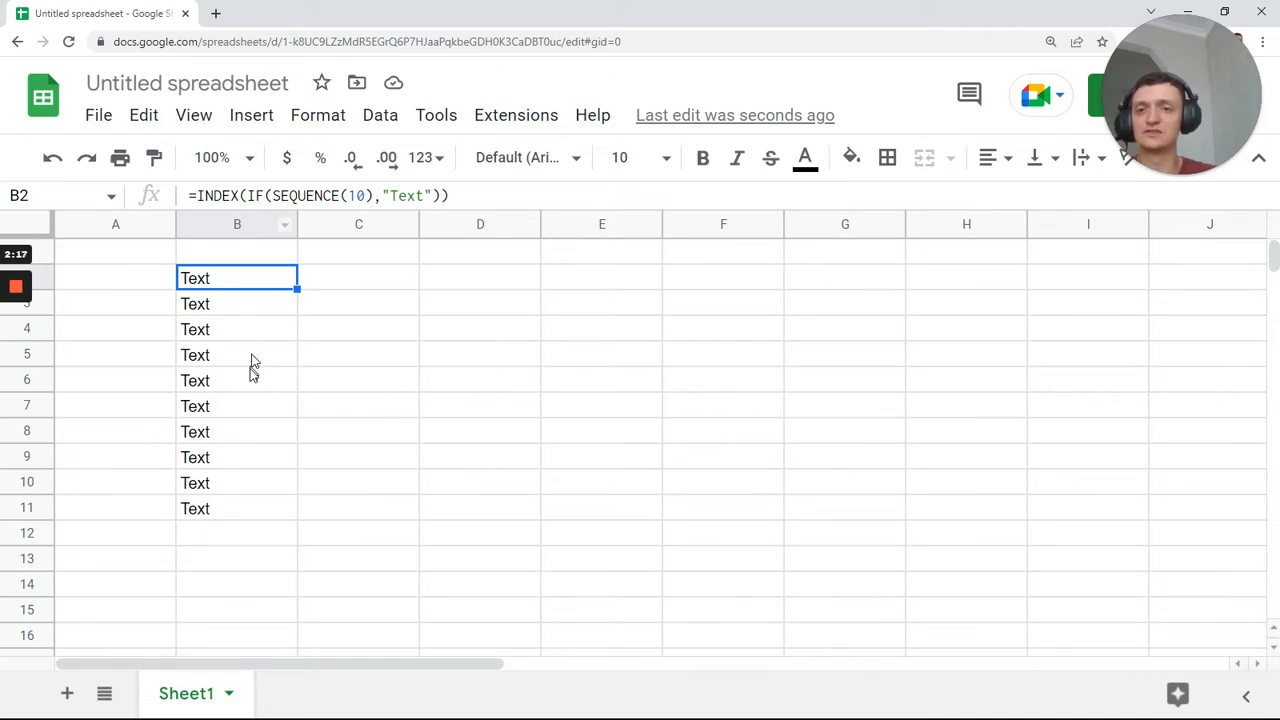
key(Delete)
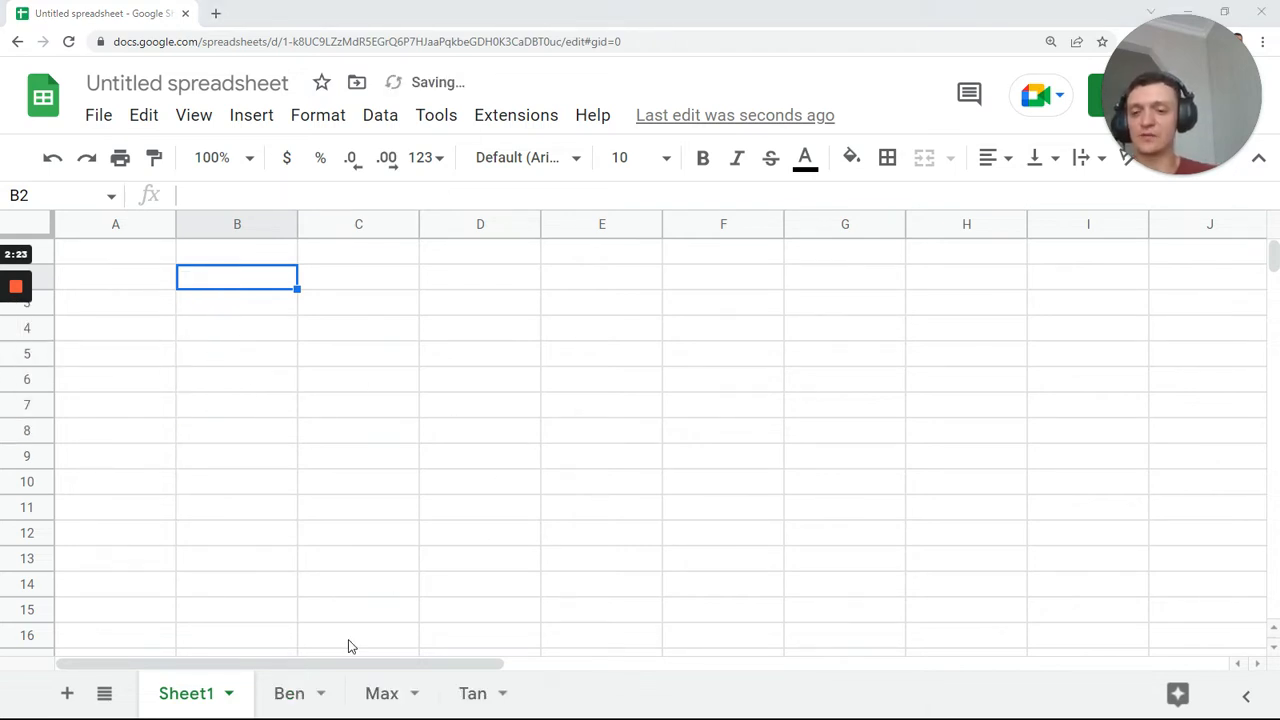
- Review the data on the Ben, Max and Tan sheets
click(293, 701)
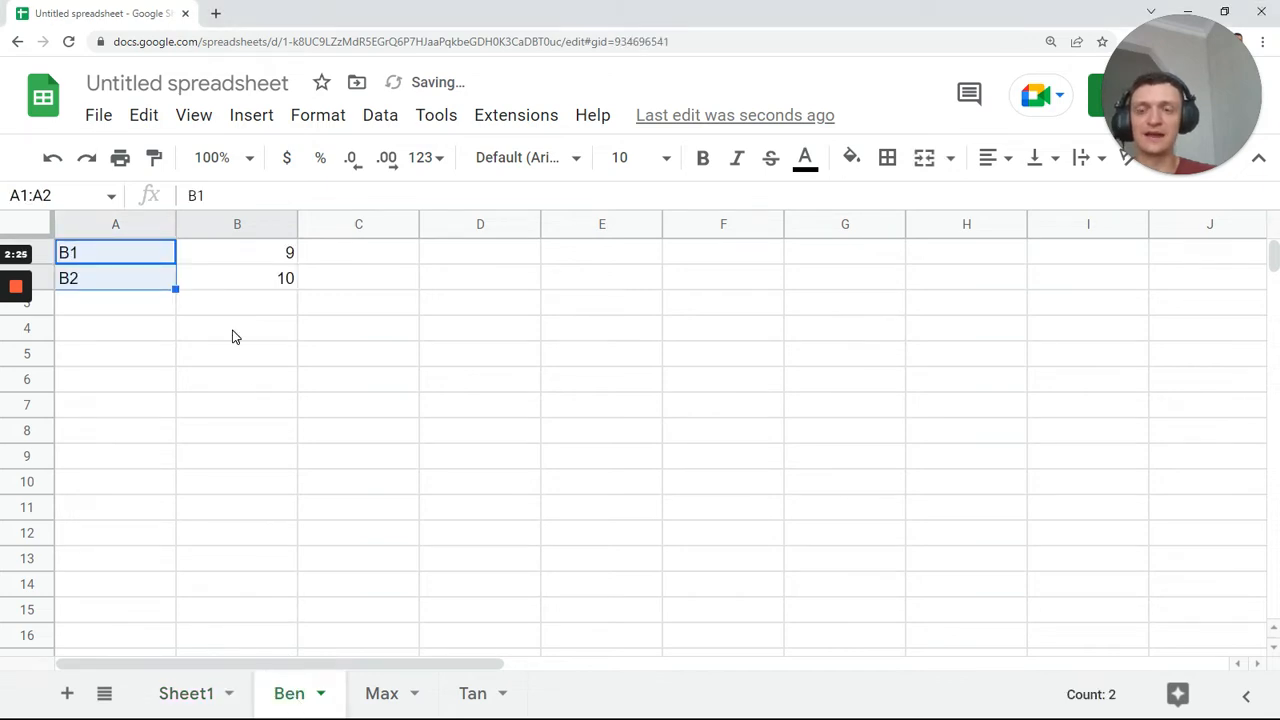
click(253, 258)
click(385, 705)
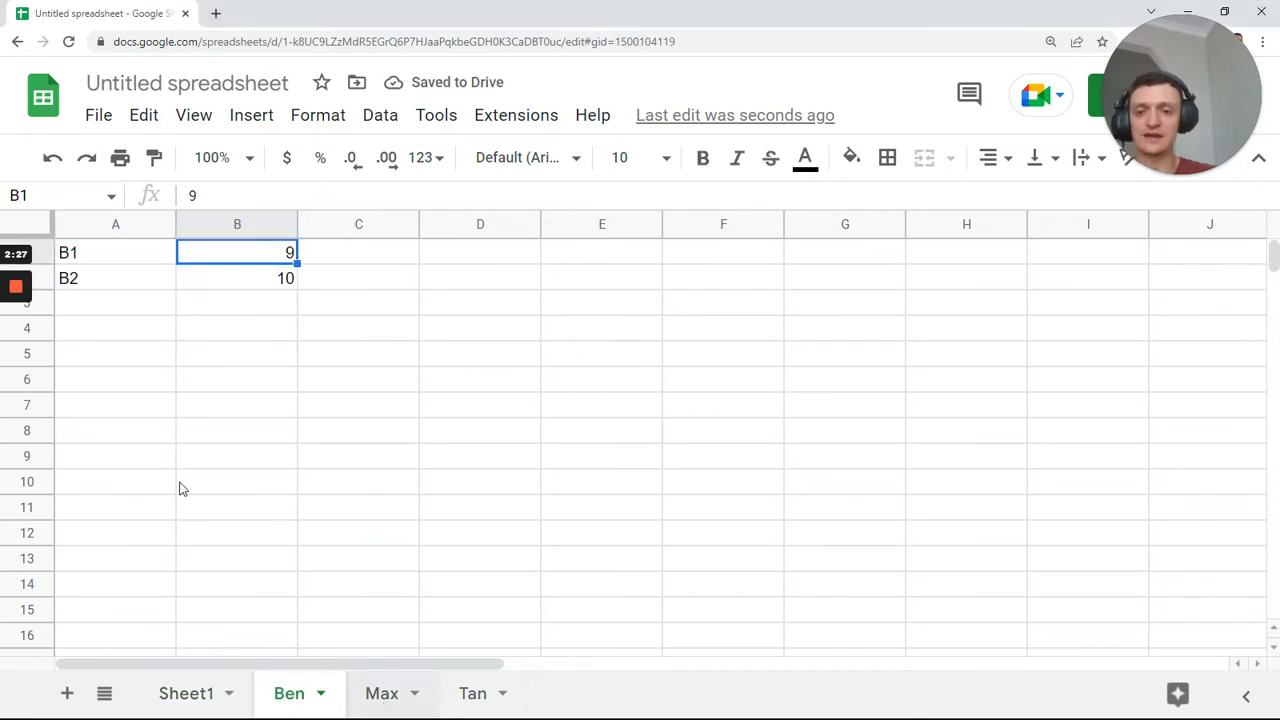
click(475, 700)
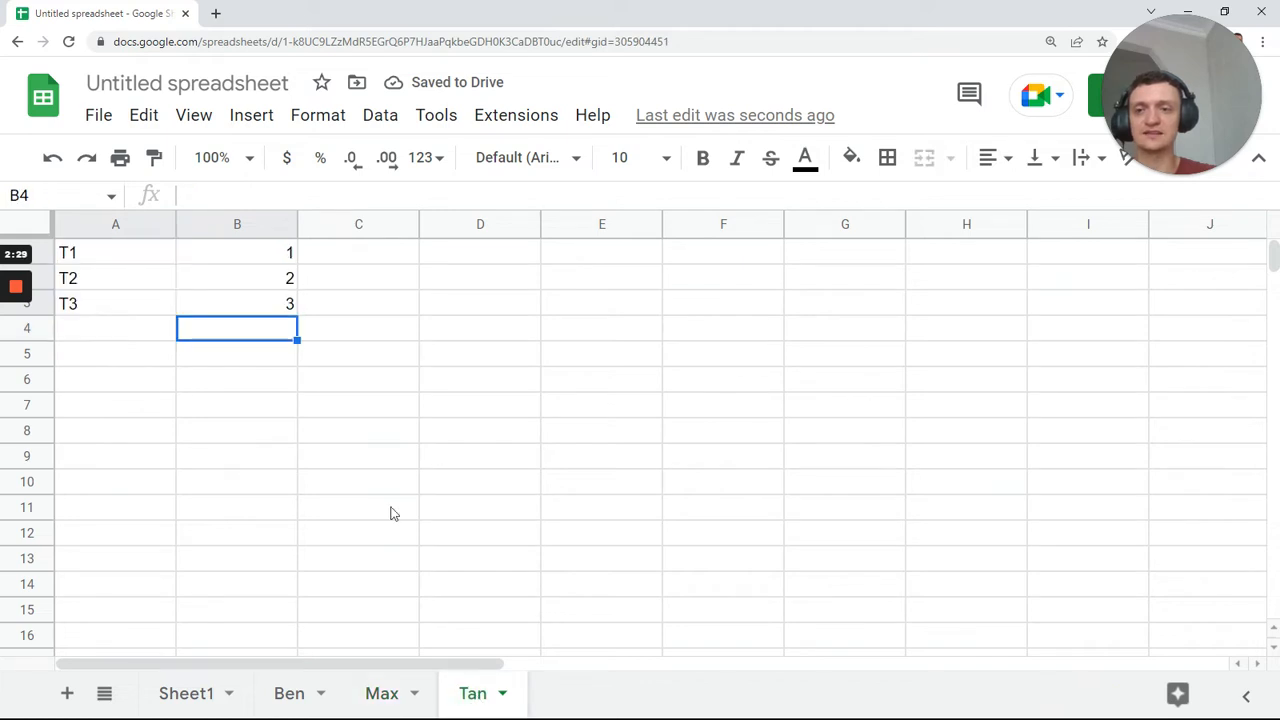
- Start a curly-brace array formula in B2 of Sheet1 with the range Ben!A1:B2
click(197, 697)
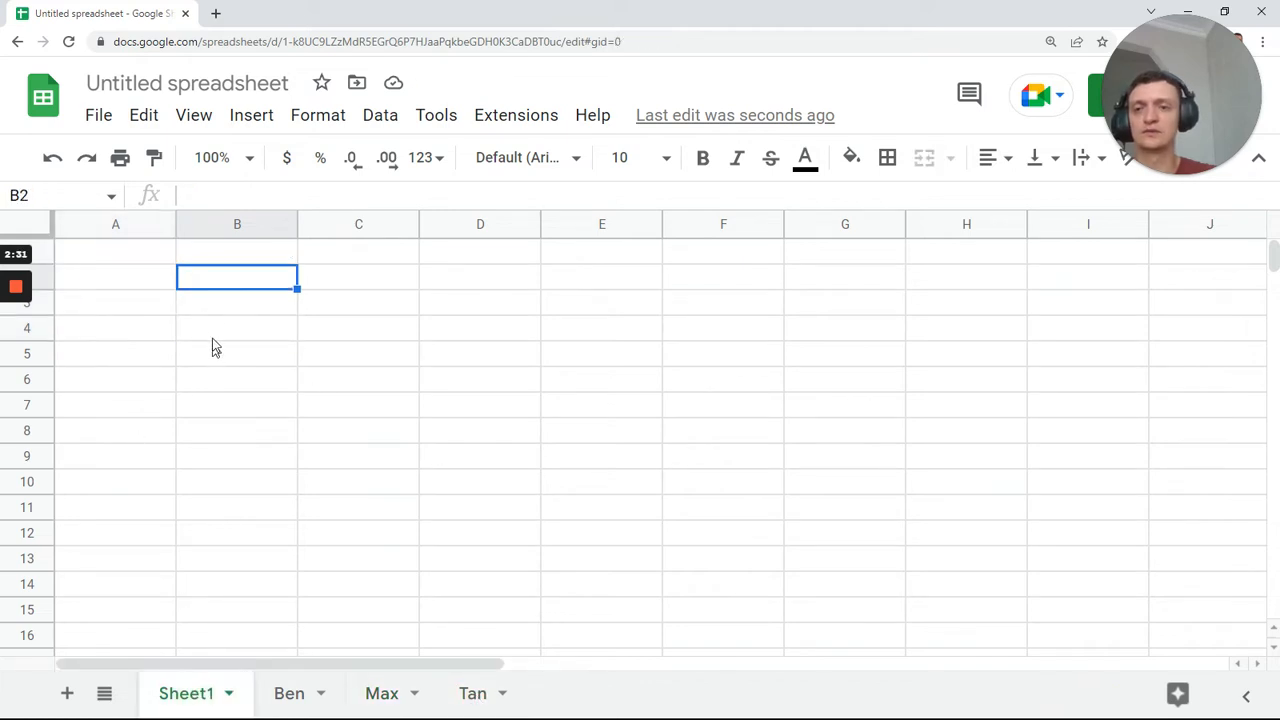
text(={)
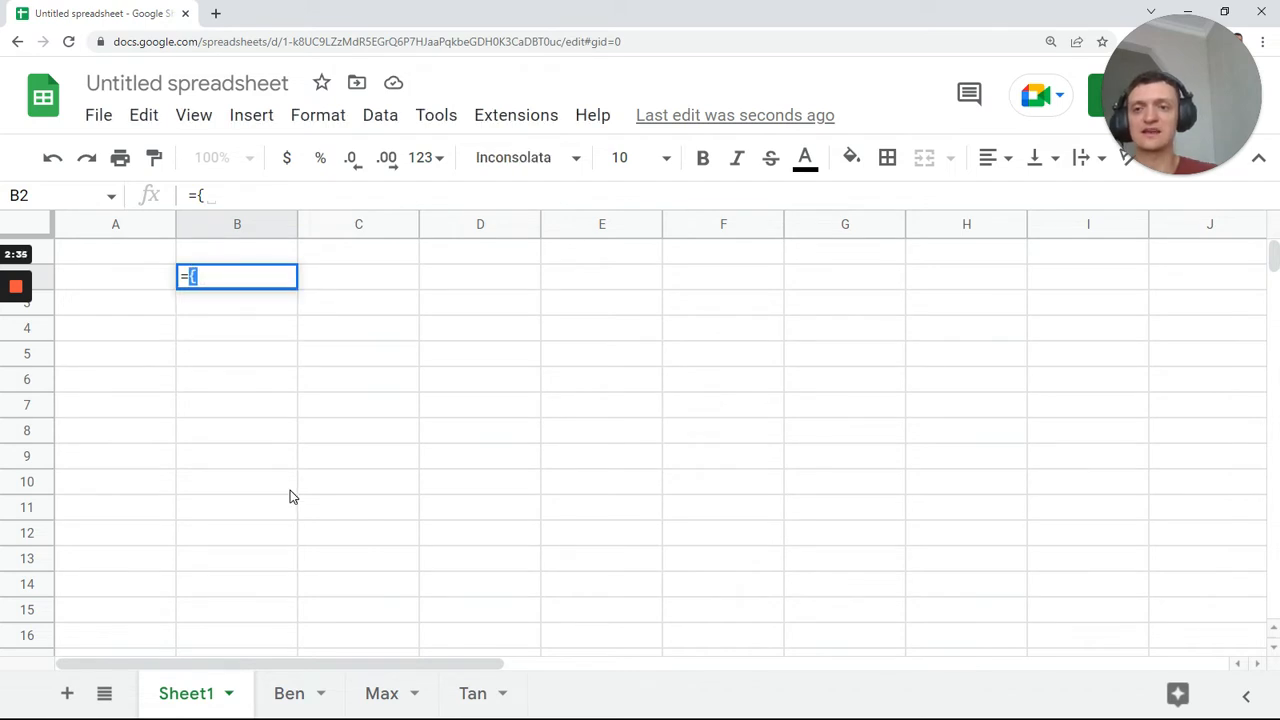
click(289, 694)
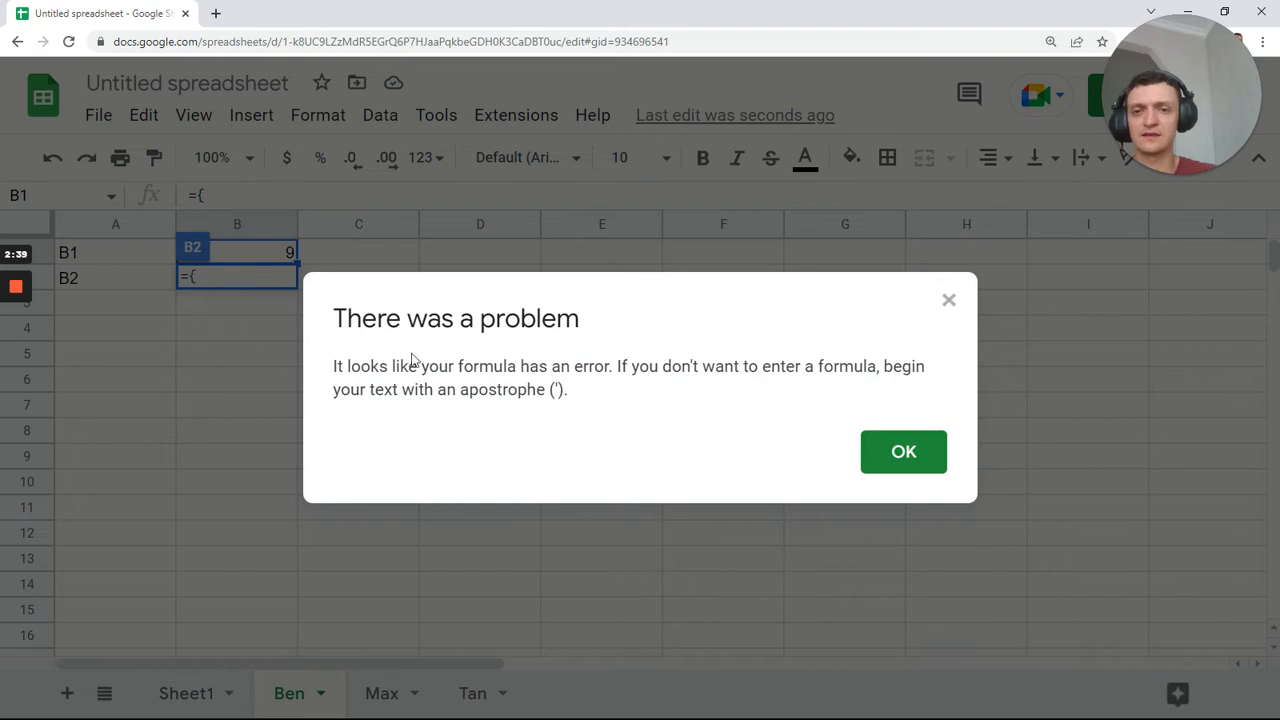
click(881, 465)
click(130, 258)
key(shift+Down)
key(shift+Right)
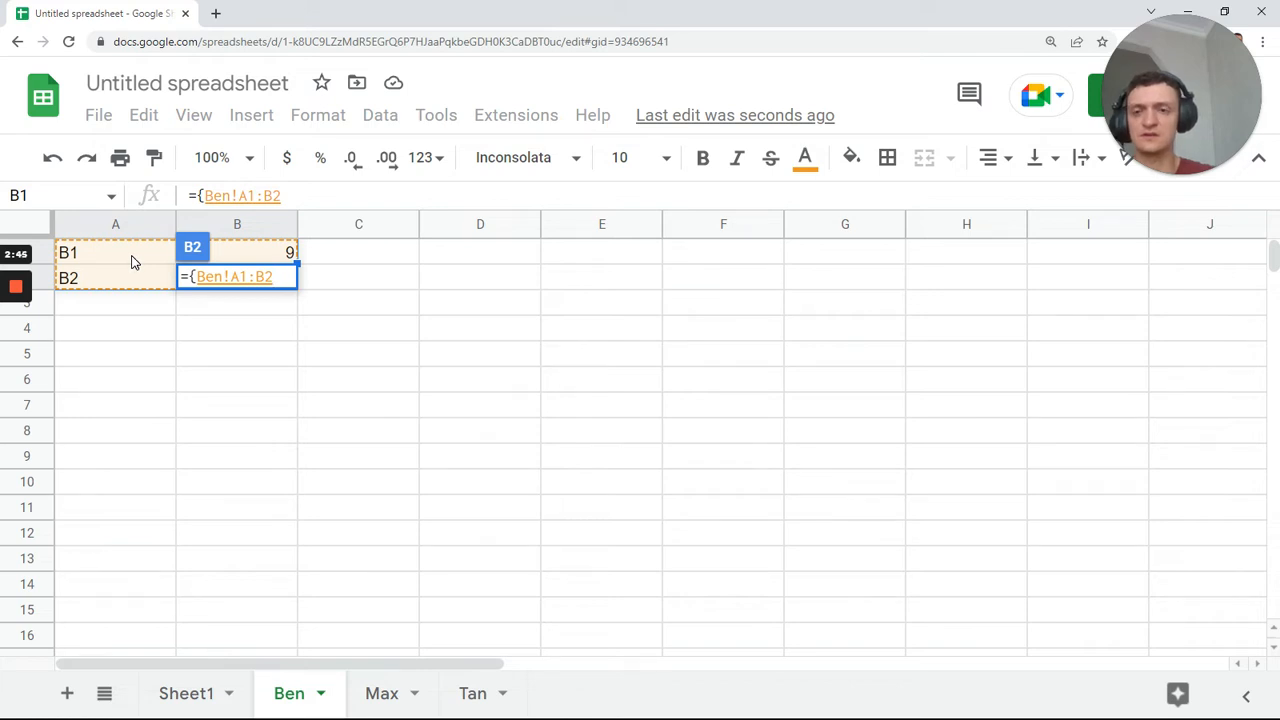
- Stack the range Max!A1:B4 below the first range in the array formula, using a semicolon separator
text(;)
click(386, 703)
click(105, 262)
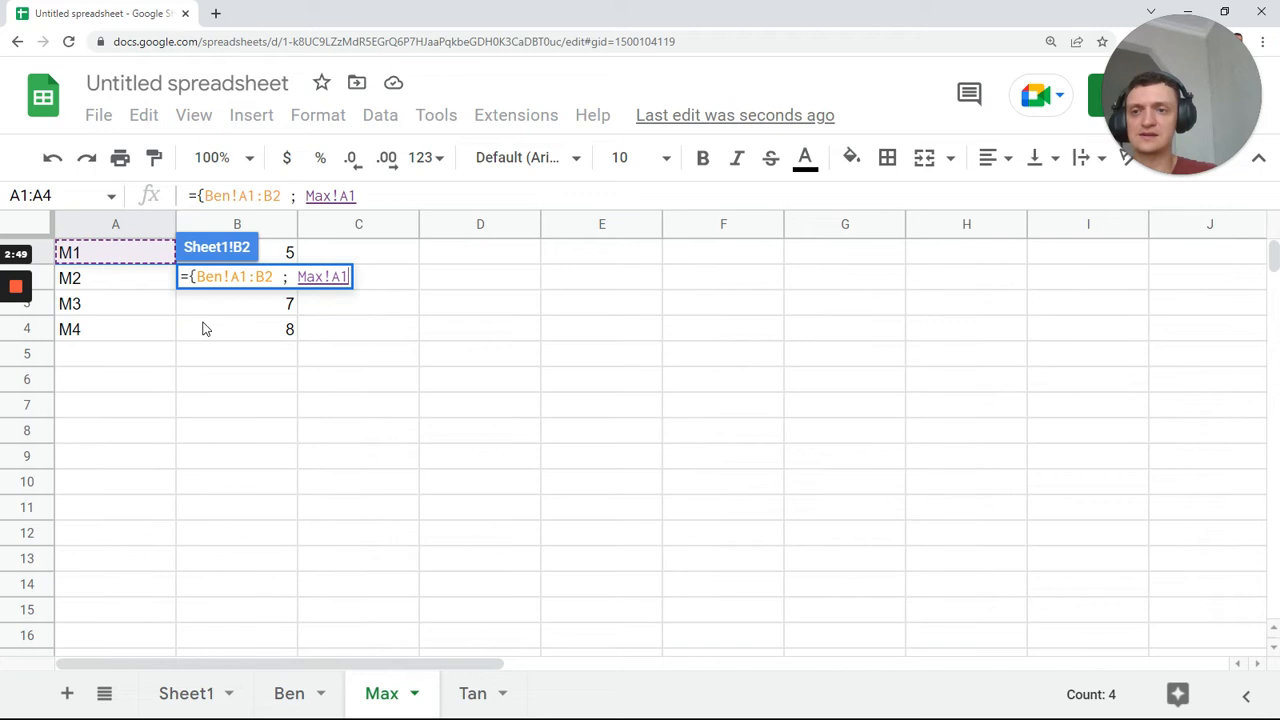
shift+click(249, 341)
- Stack the range Tan!A1:B3 below the Max range with a semicolon, then close the curly braces and enter the formula
text(;)
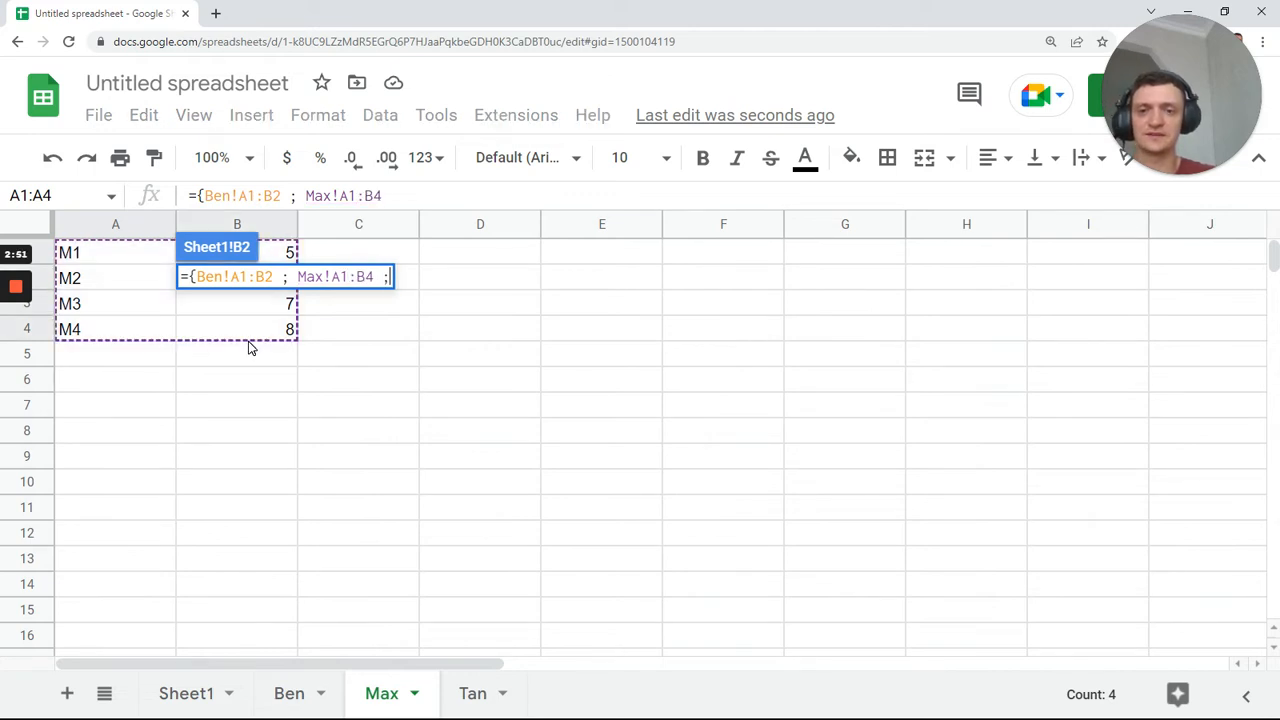
click(474, 694)
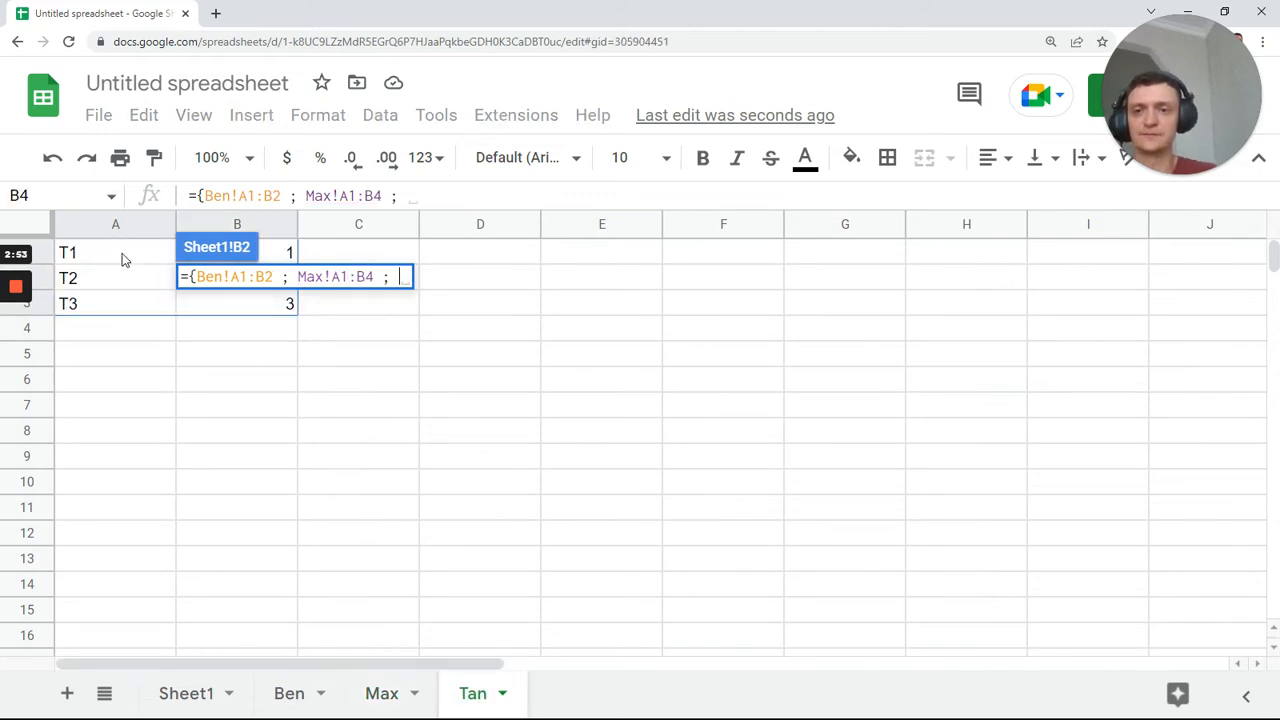
click(125, 256)
shift+click(247, 313)
text(})
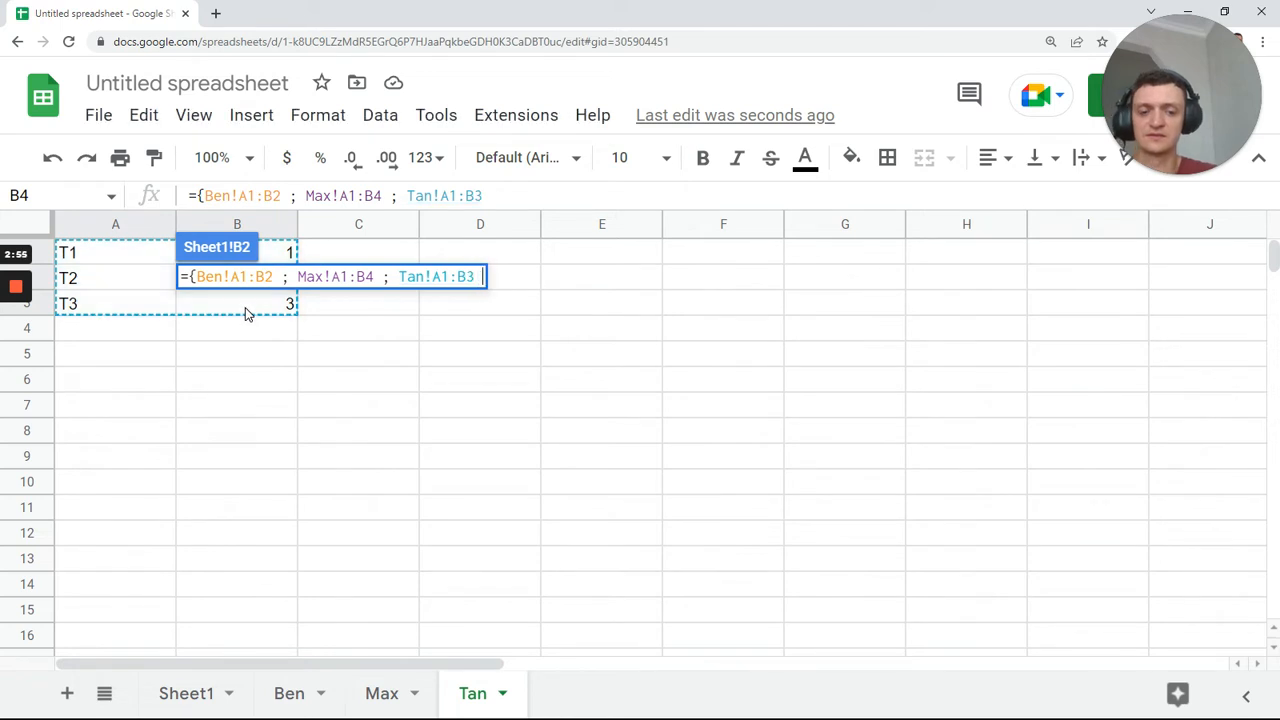
key(Return)
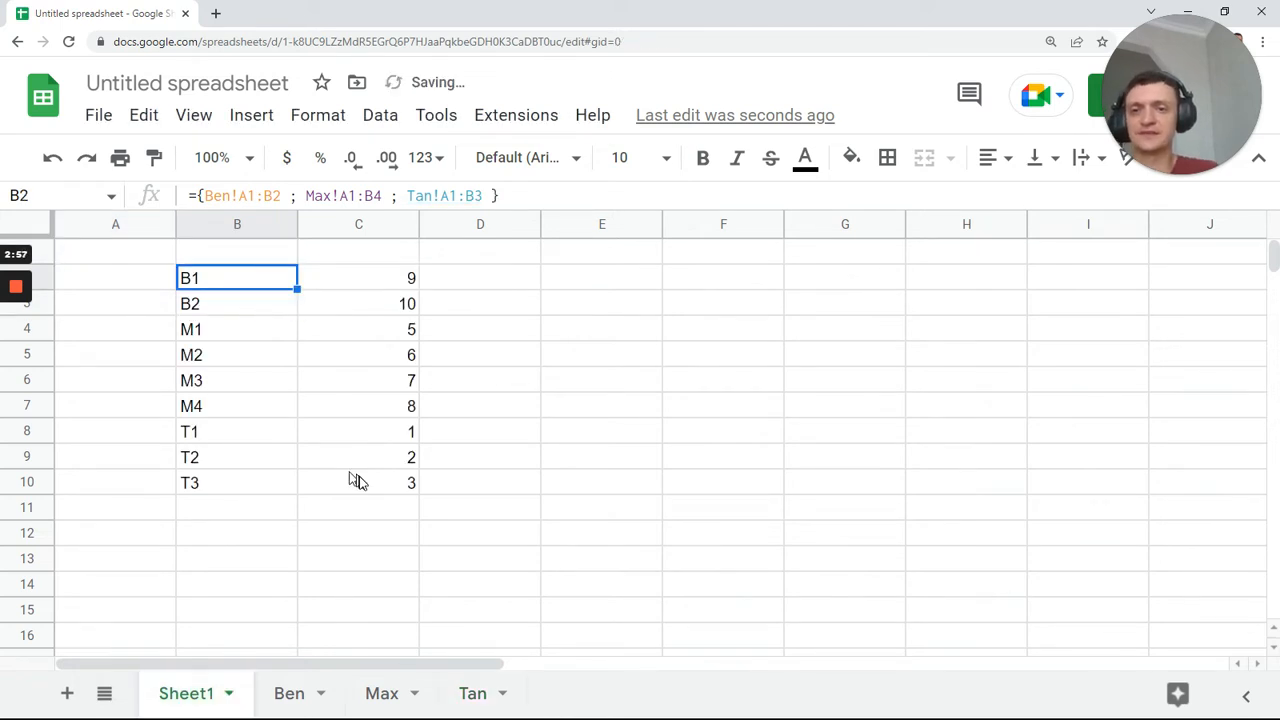
- Examine the stacked output in B2:C10, checking which rows come from the Ben, Max and Tan sheets
shift+click(394, 491)
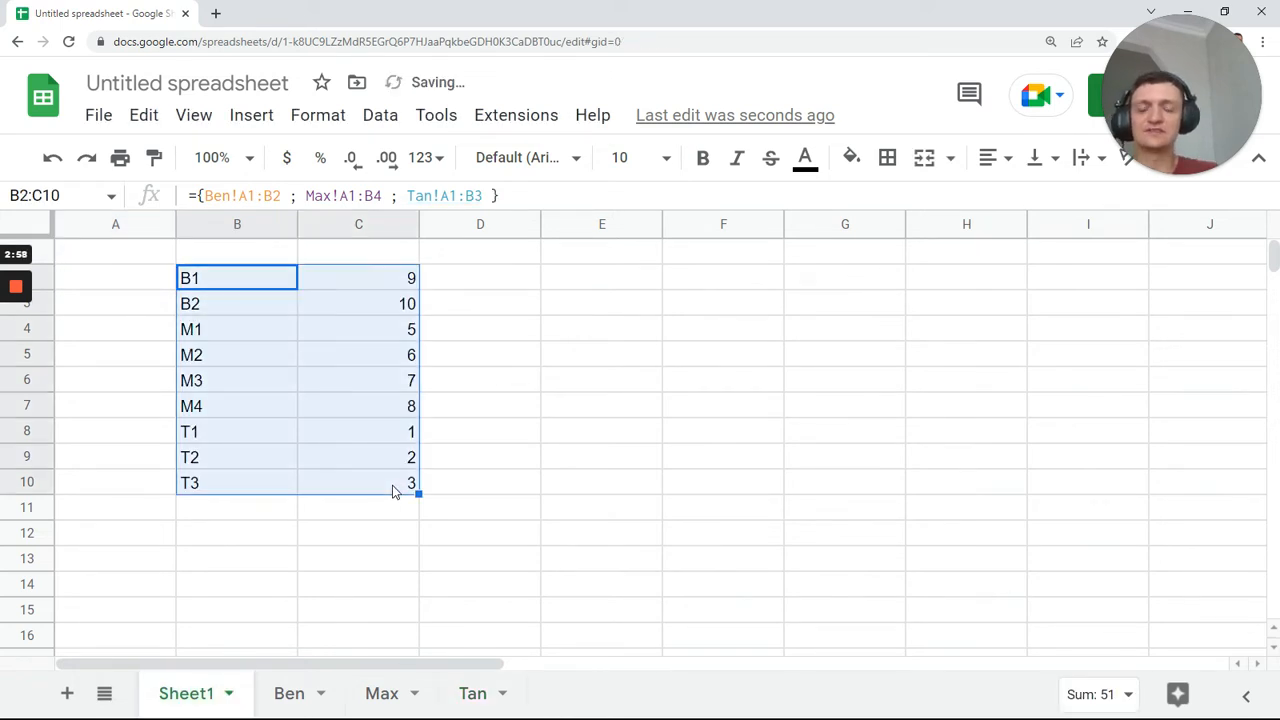
click(214, 381)
key(shift+Right)
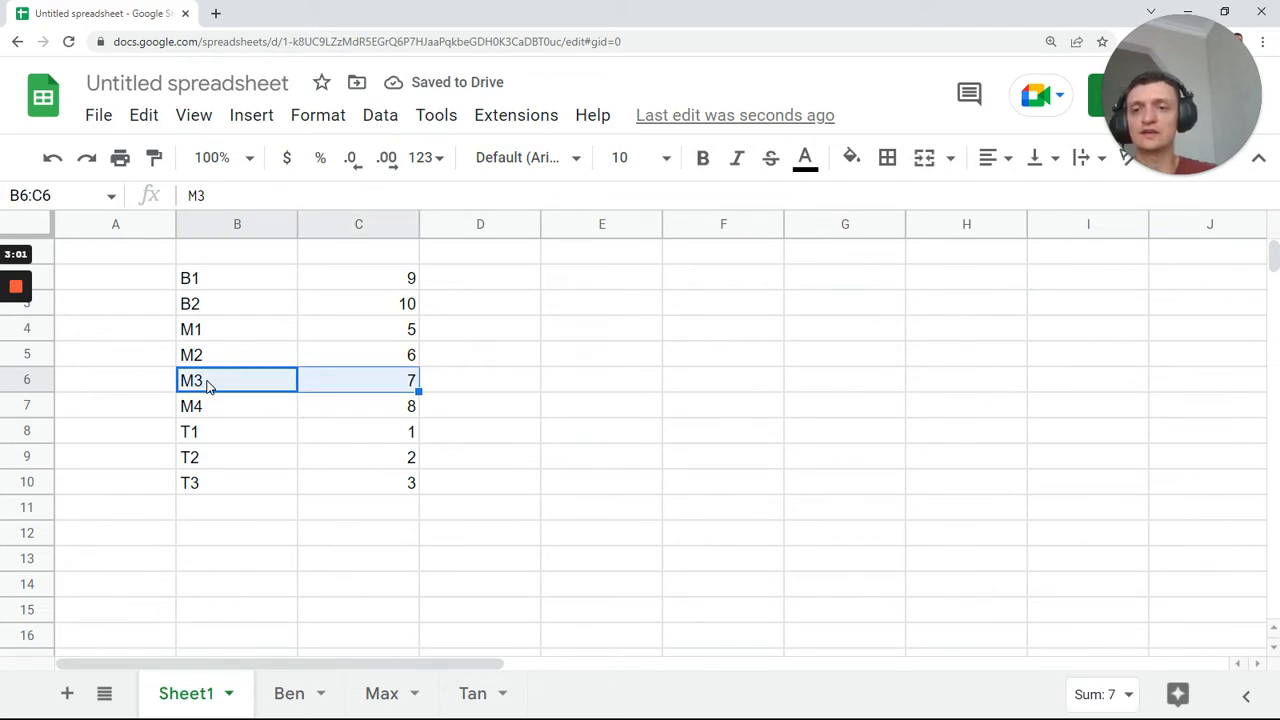
click(219, 454)
key(shift+Right)
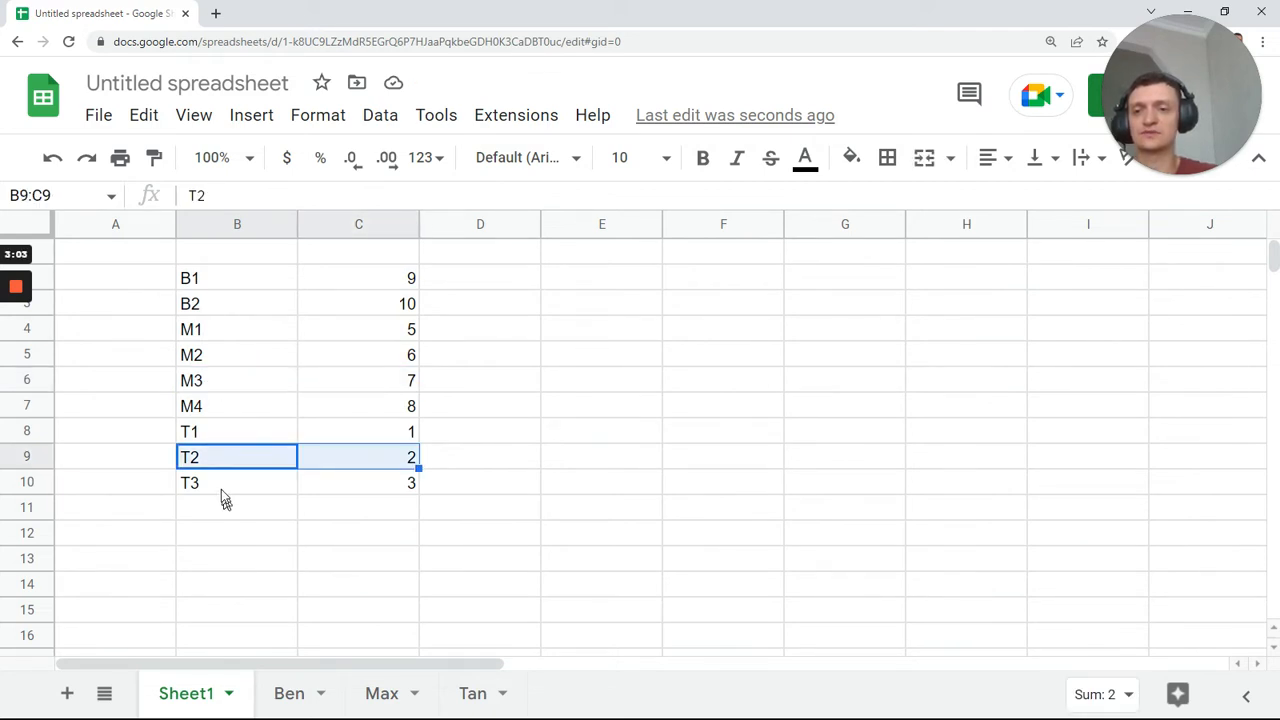
click(216, 281)
key(shift+Right)
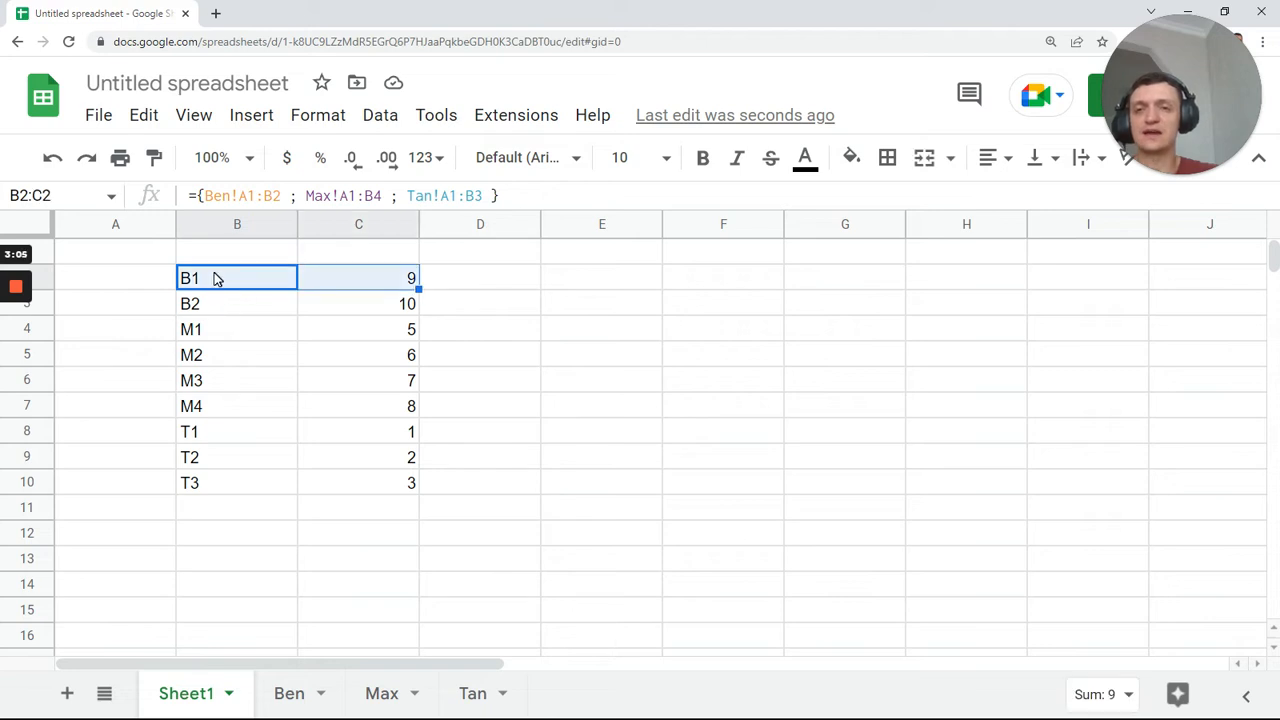
key(shift+Left)
drag(203, 305, 204, 312)
click(205, 329)
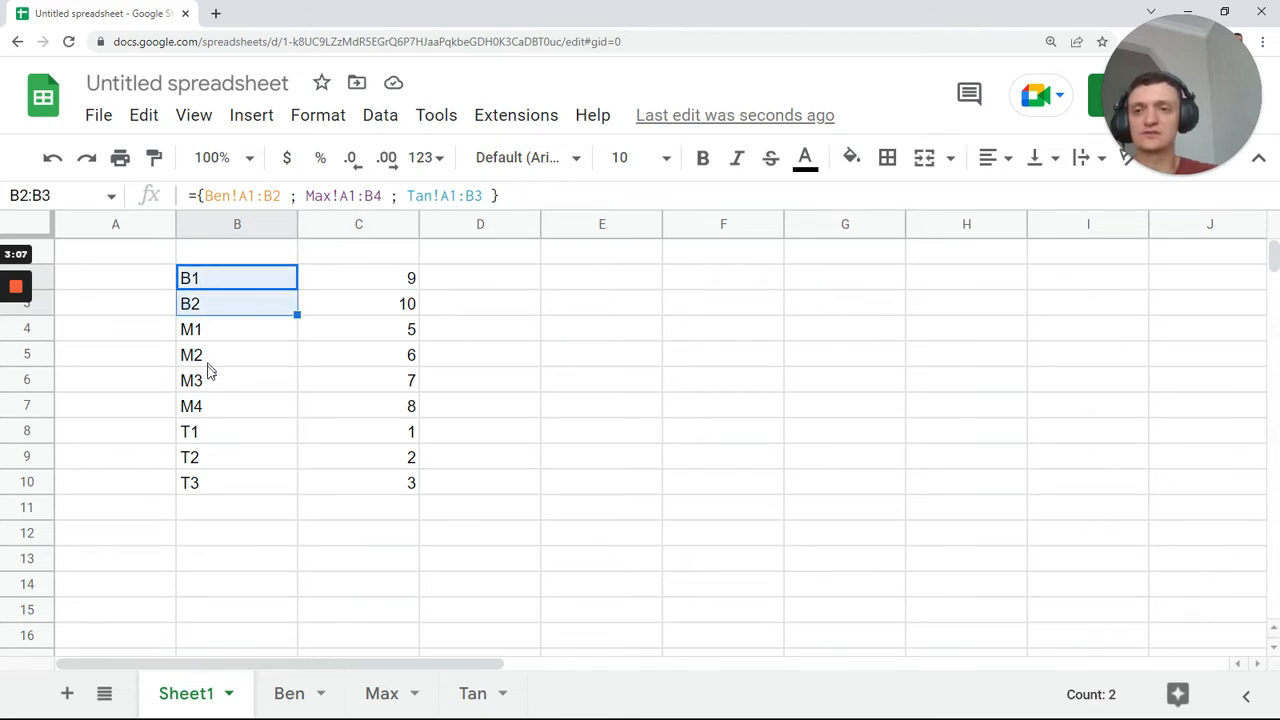
shift+click(214, 415)
click(216, 440)
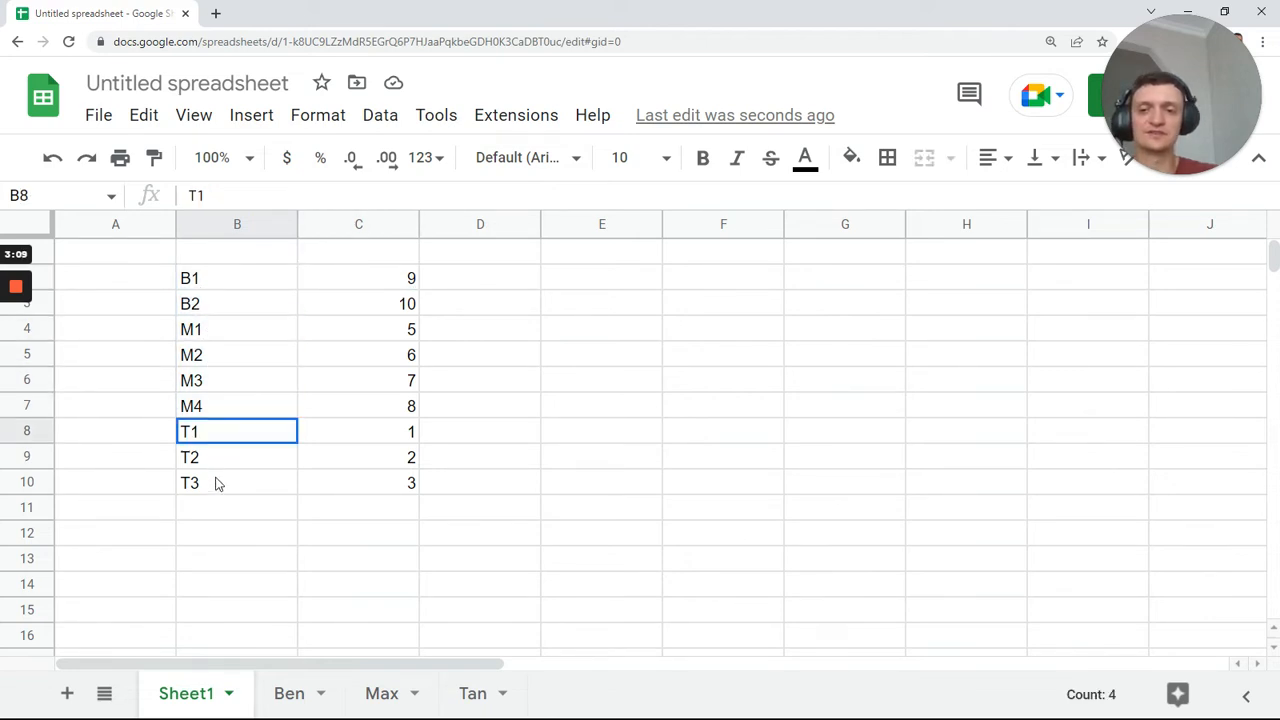
shift+click(215, 483)
- Add if(SEQUENCE(2),"Ben") followed by a comma before Ben!A1:B2 in the B2 formula
click(199, 278)
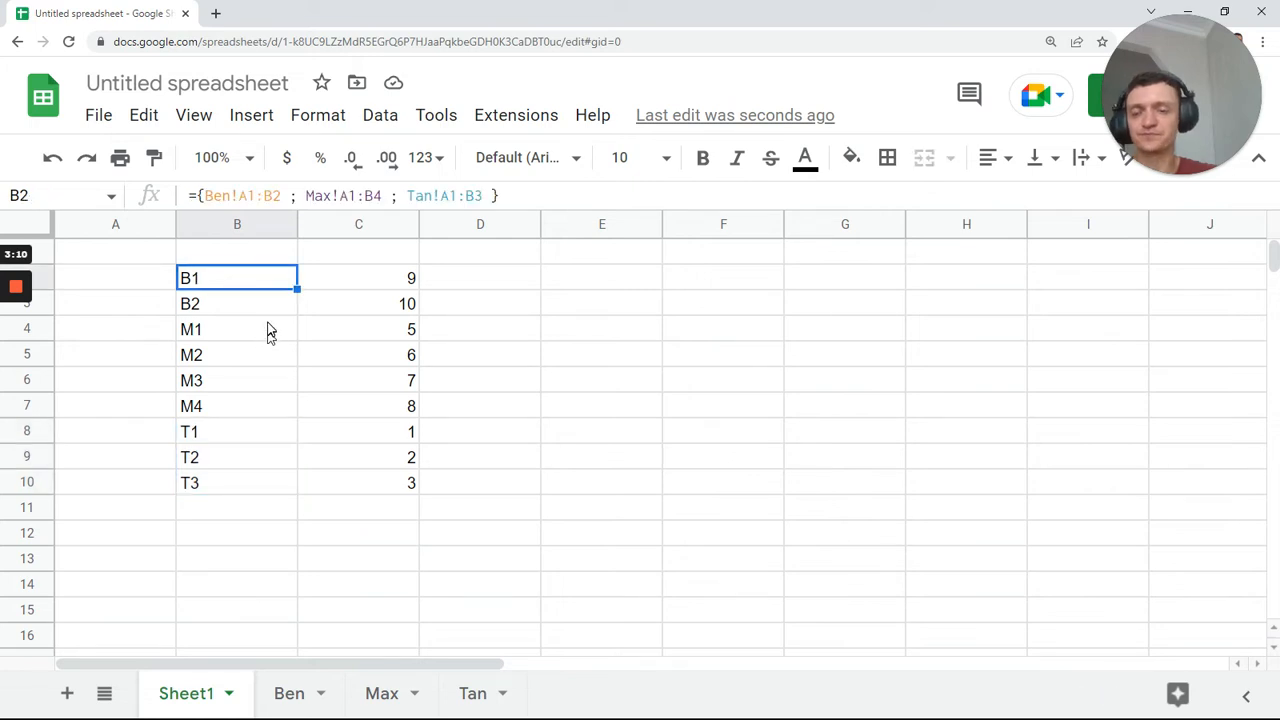
click(210, 198)
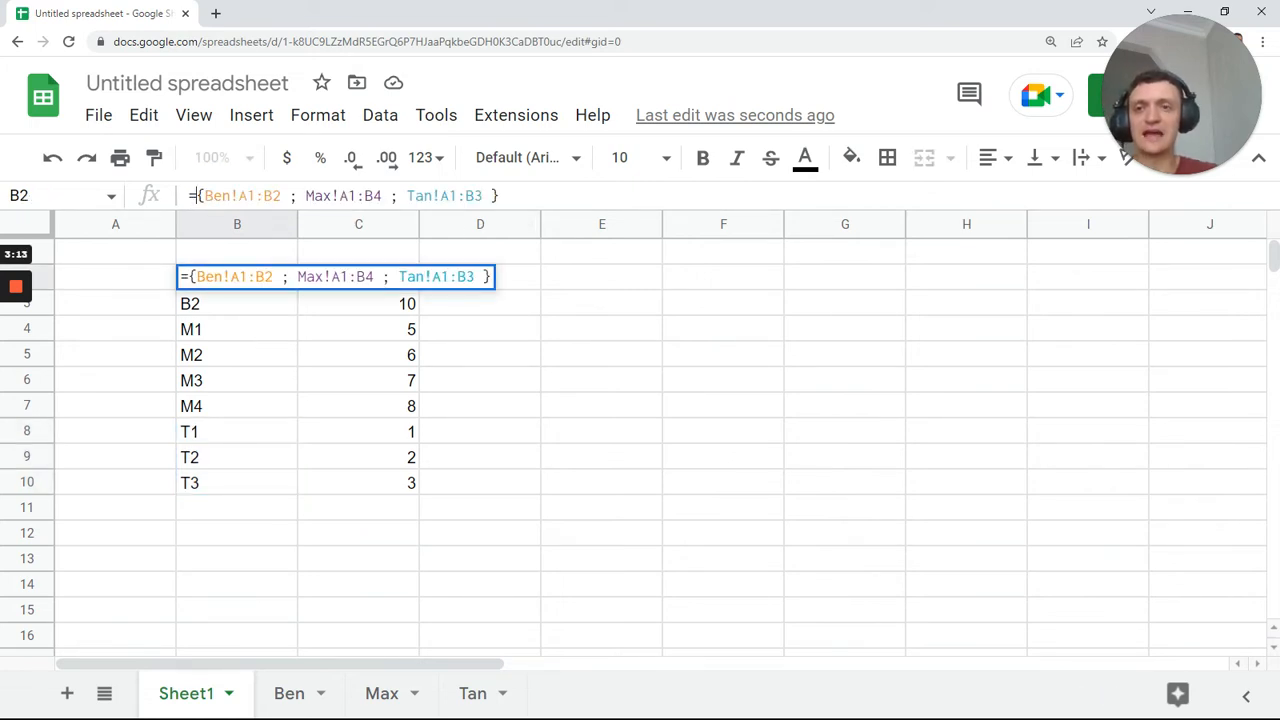
key(Left)
key(Left)
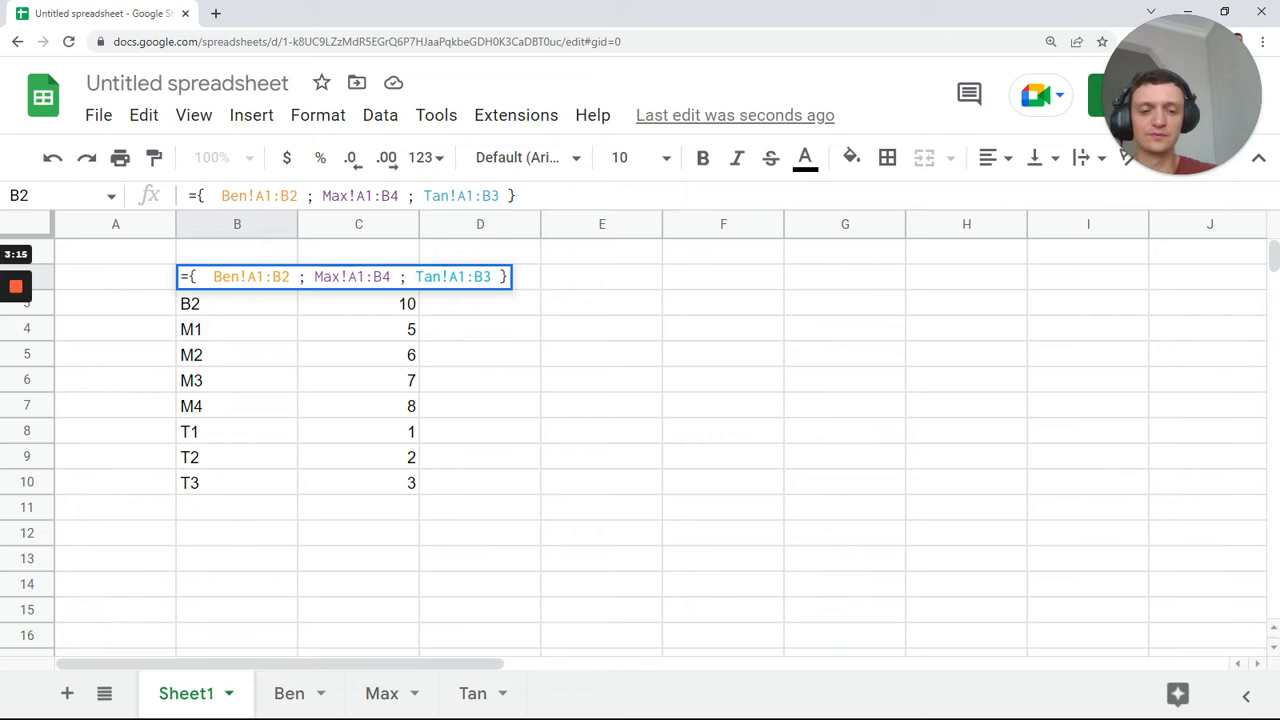
text(if(seq)
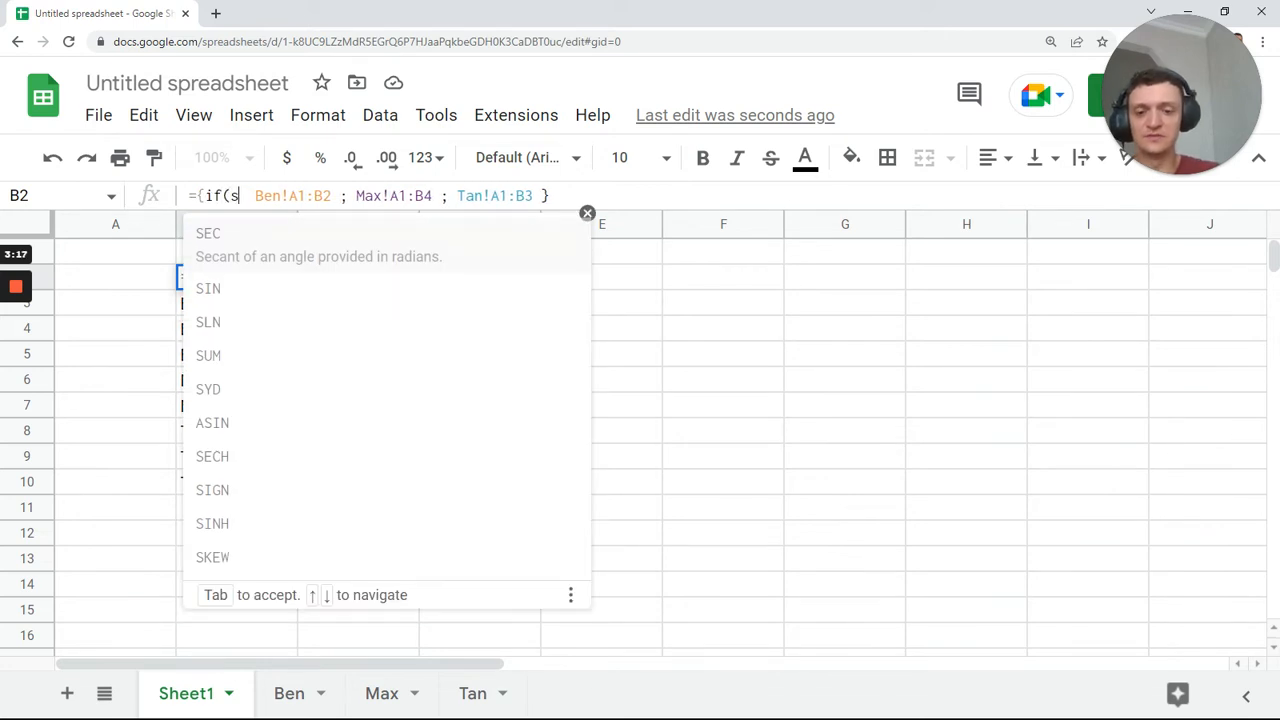
key(Tab)
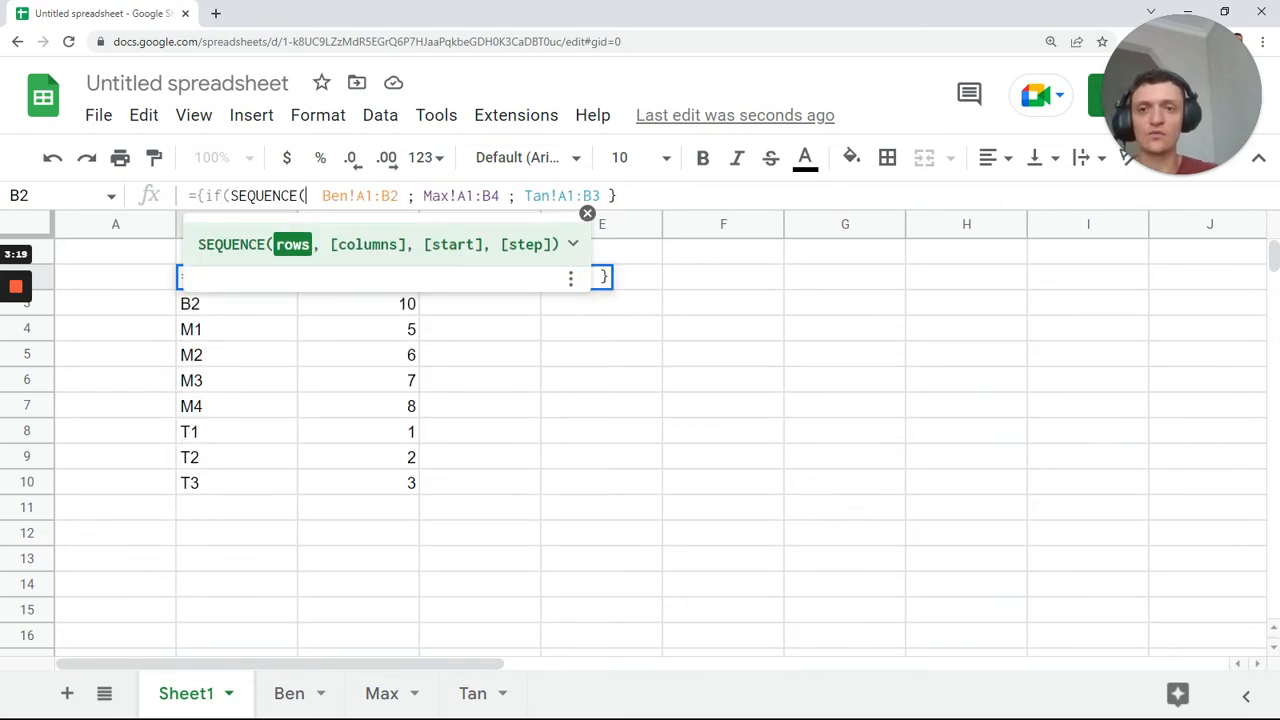
text(2),"Ben") ,)
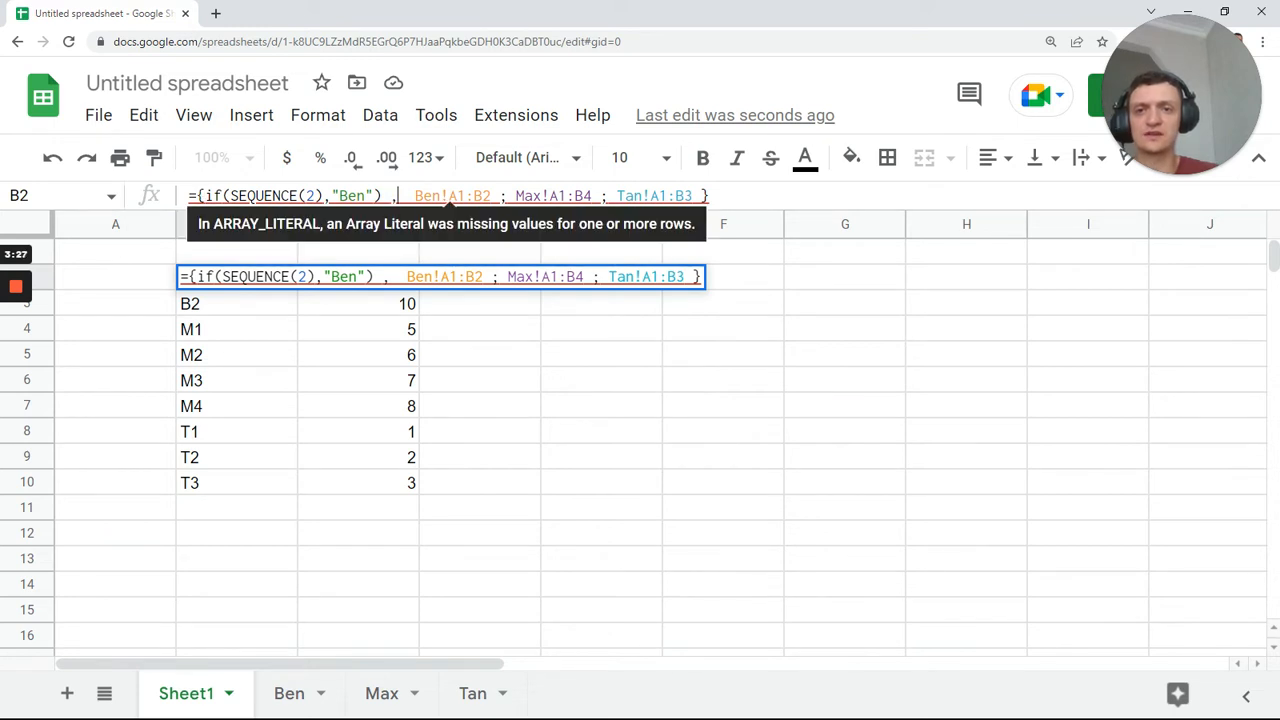
- Insert copies of if(SEQUENCE(2),"Ben") with a comma before the Max!A1:B4 and Tan!A1:B3 ranges in the formula
click(382, 196)
drag(375, 196, 205, 196)
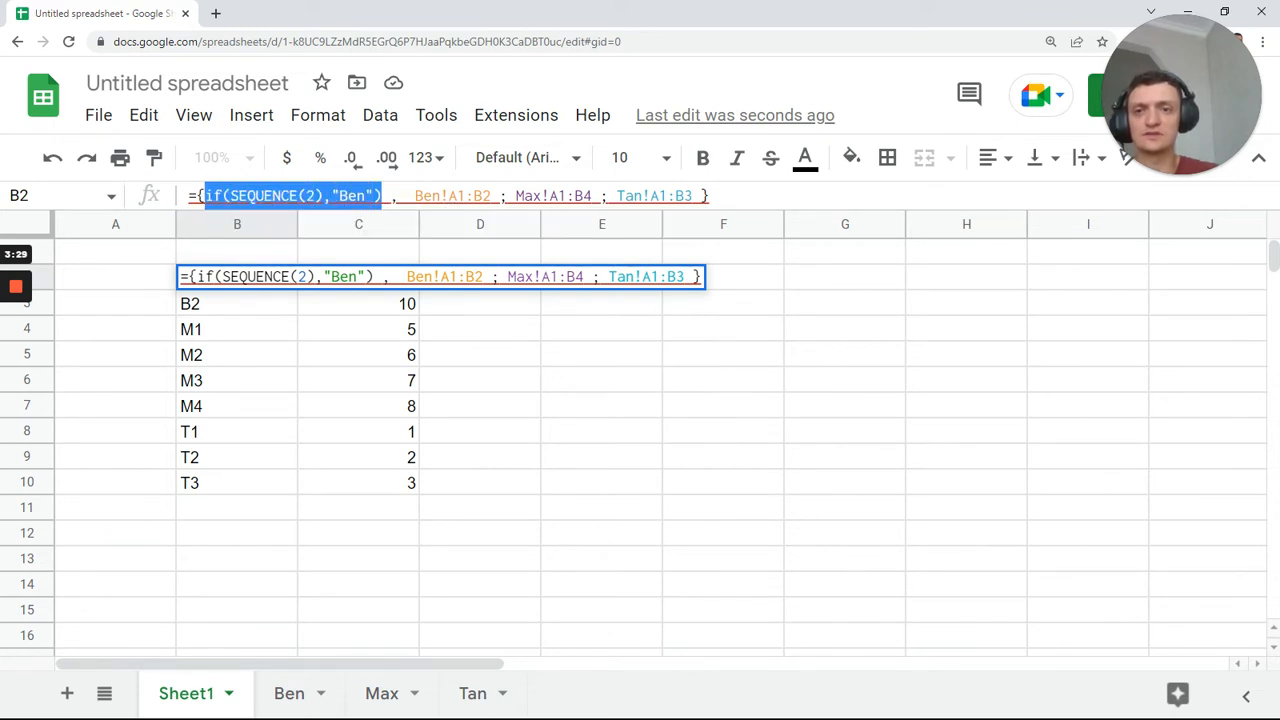
key(ctrl+c)
click(514, 196)
key(ctrl+v)
text(,)
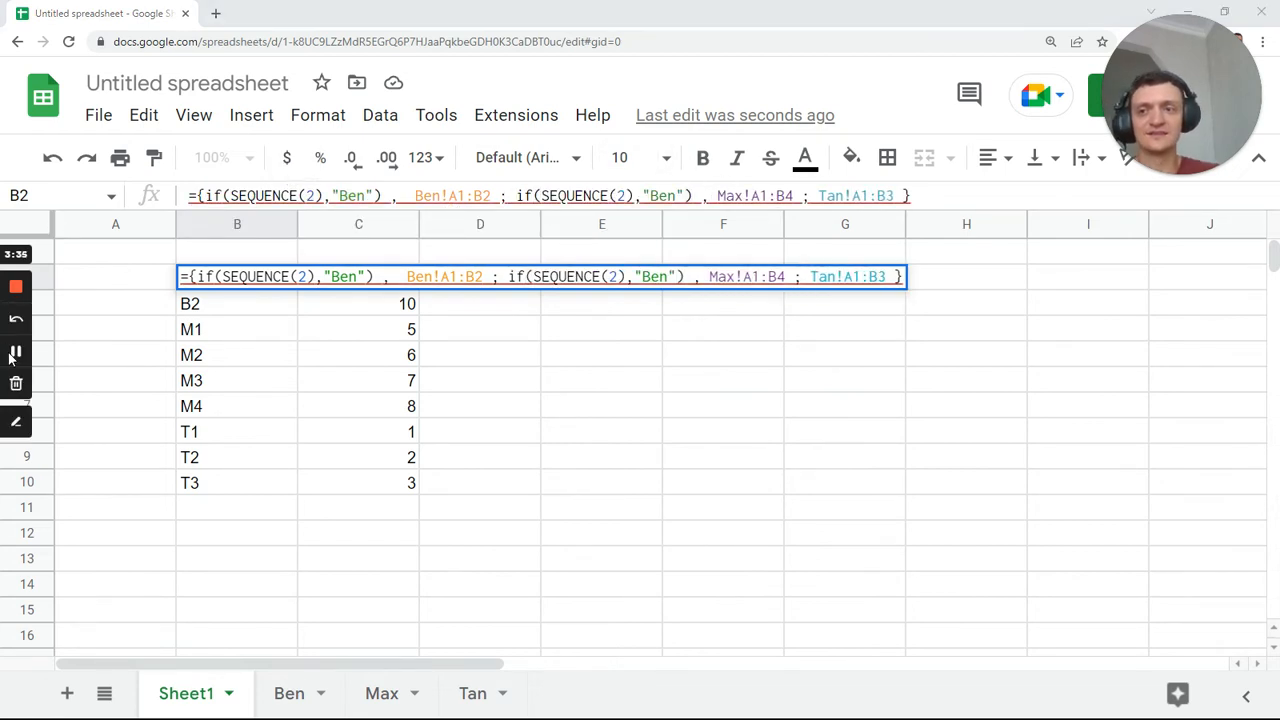
click(12, 354)
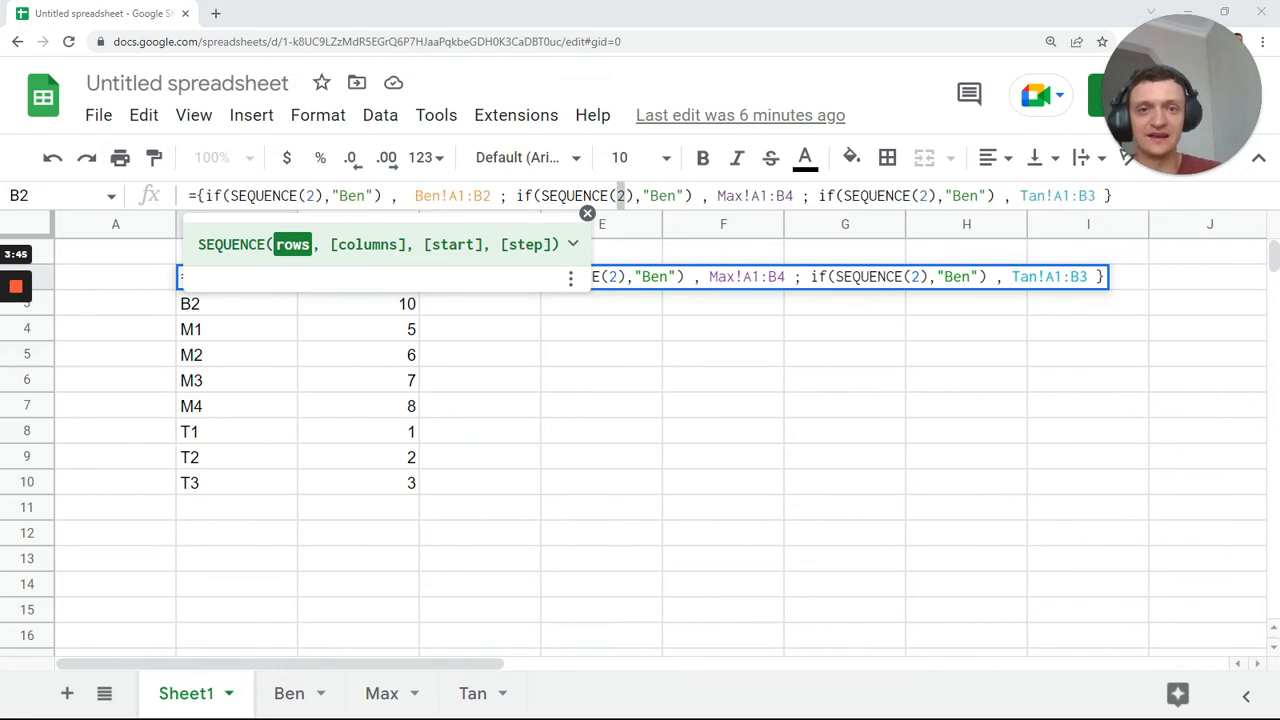
- Change the expression before Max!A1:B4 to SEQUENCE(4) with the text "Max"
double_click(620, 195)
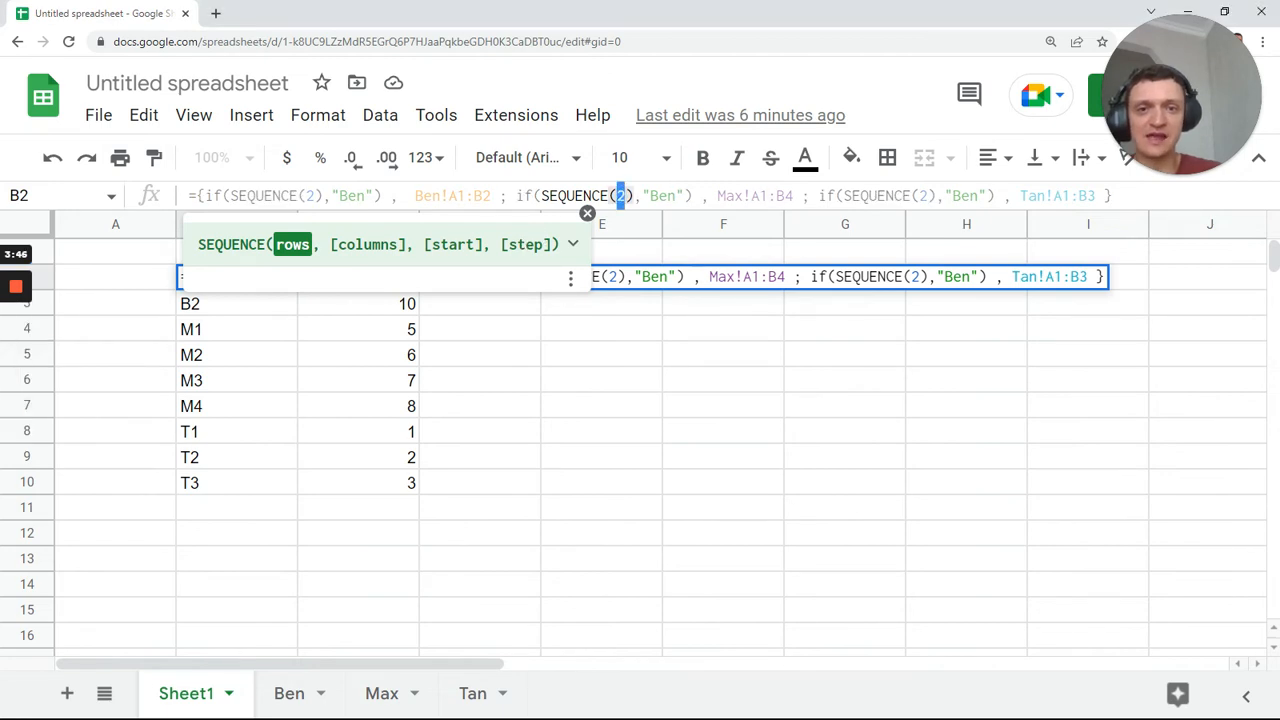
text(4)
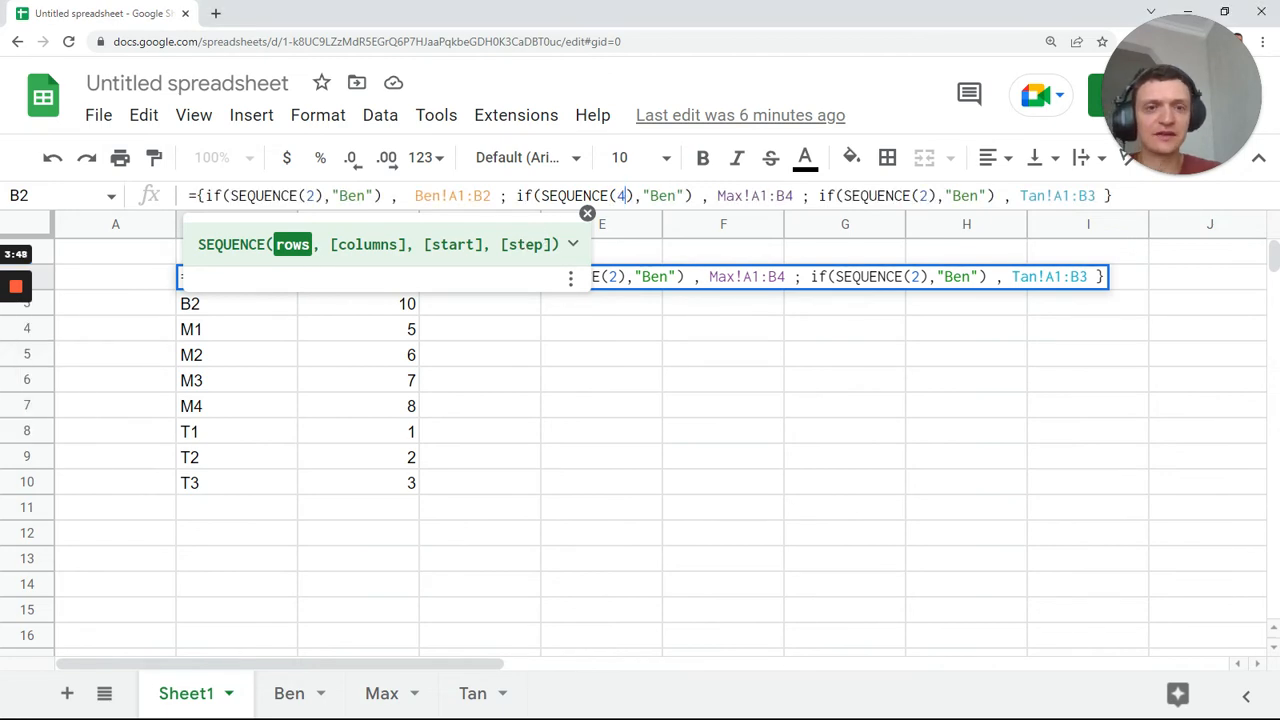
double_click(662, 195)
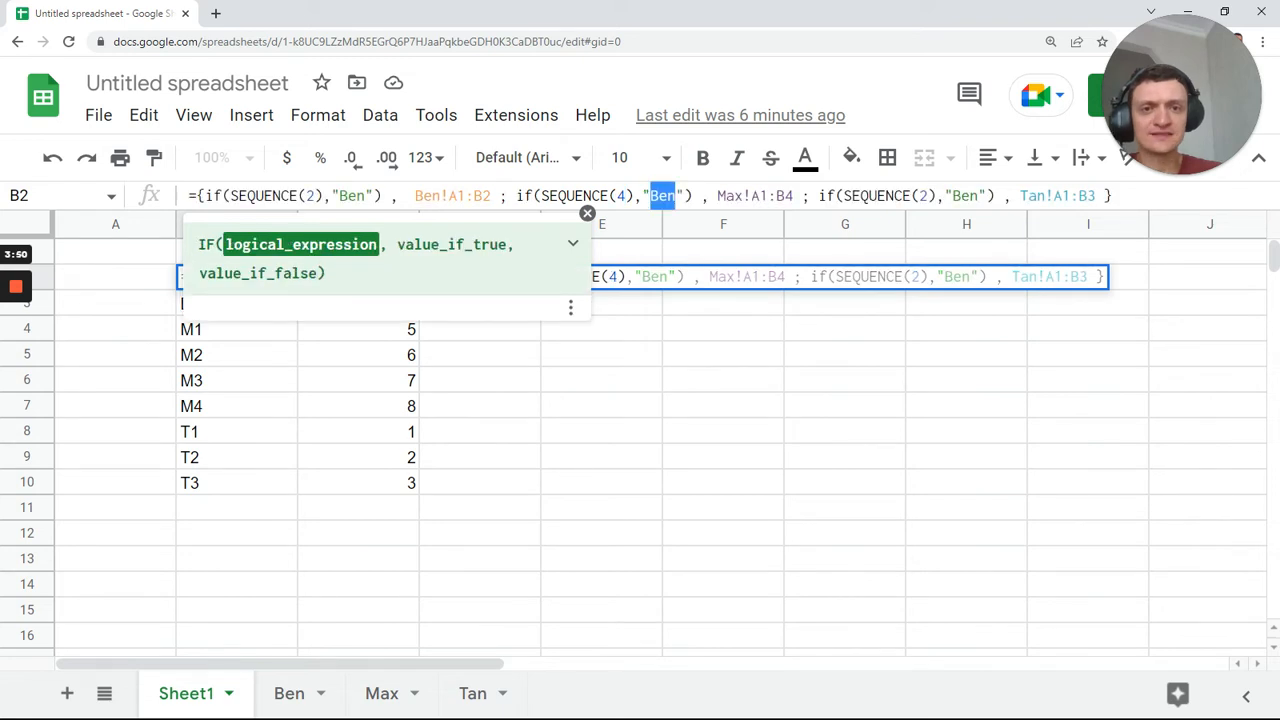
text(Max)
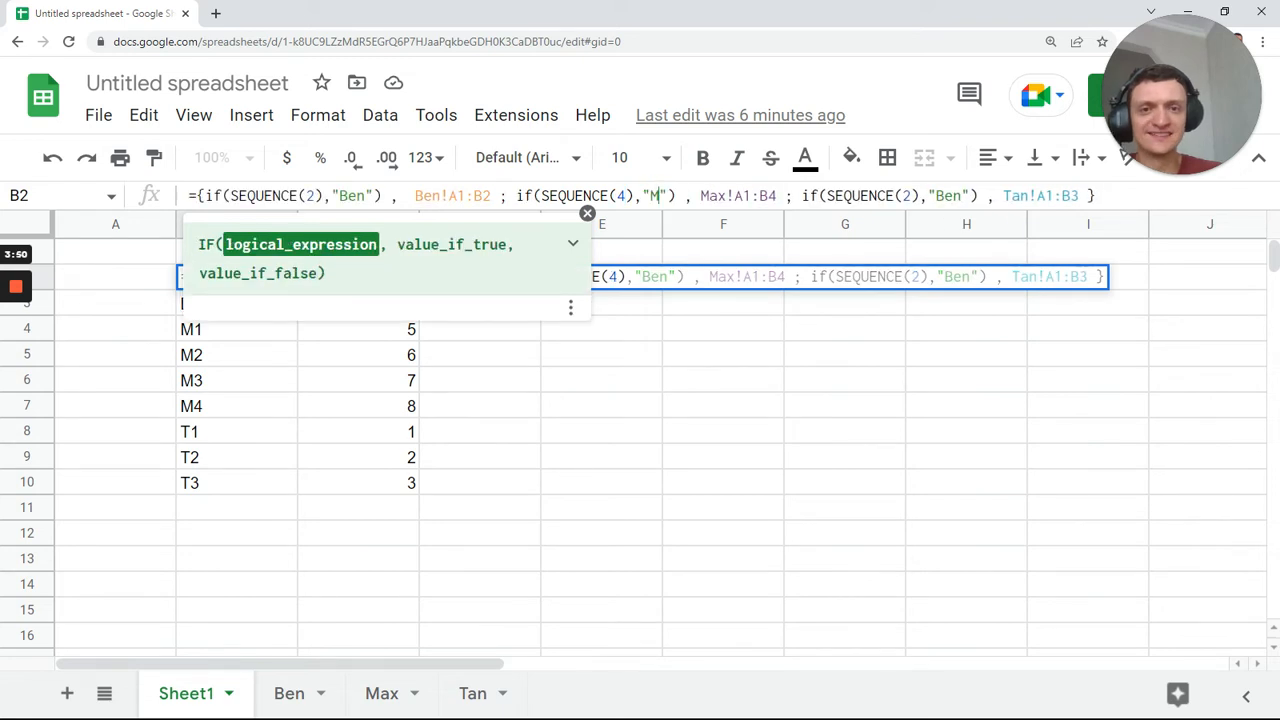
- Change the expression before Tan!A1:B3 to SEQUENCE(3) with the text "Tan" and enter the formula
double_click(923, 196)
text(3),")
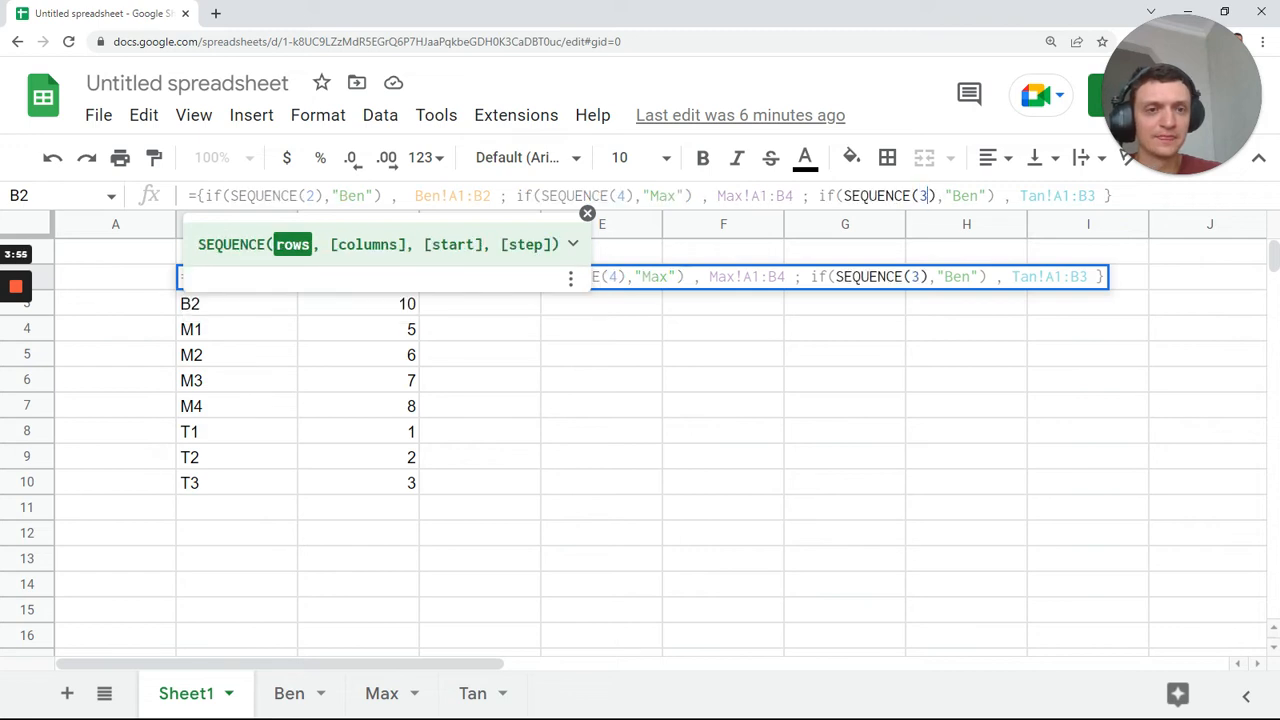
text(Tan)
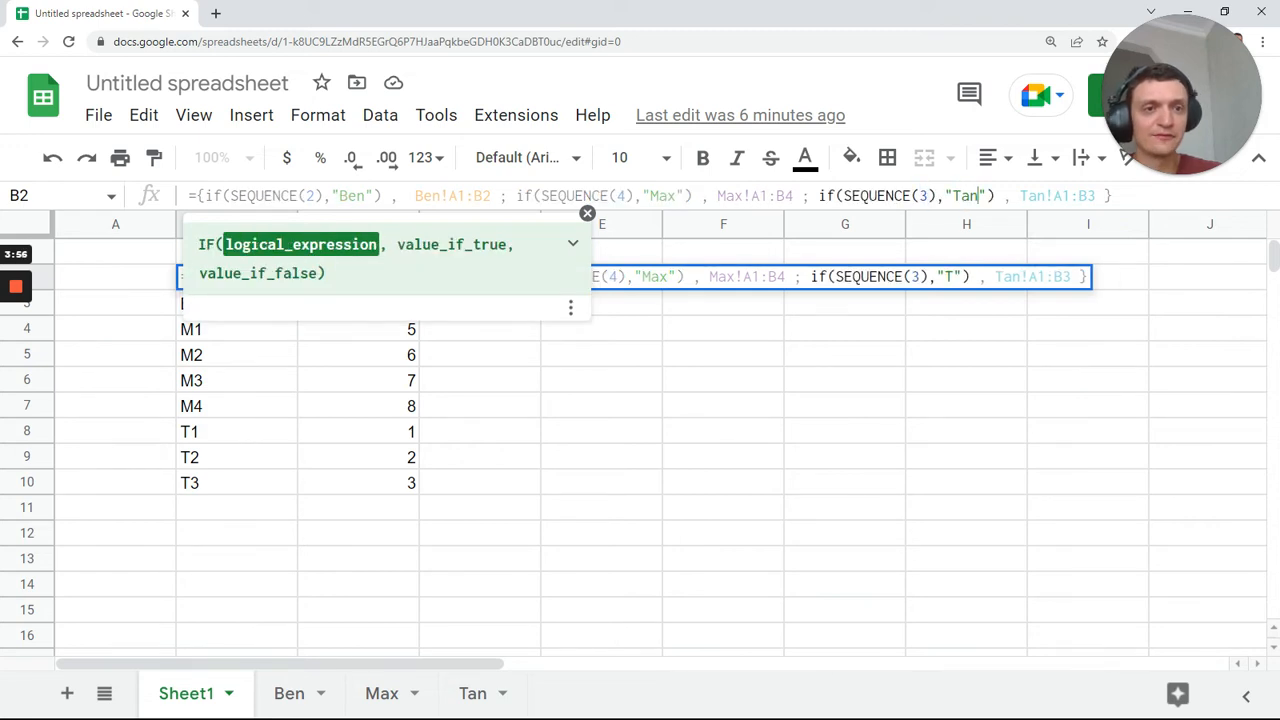
key(Return)
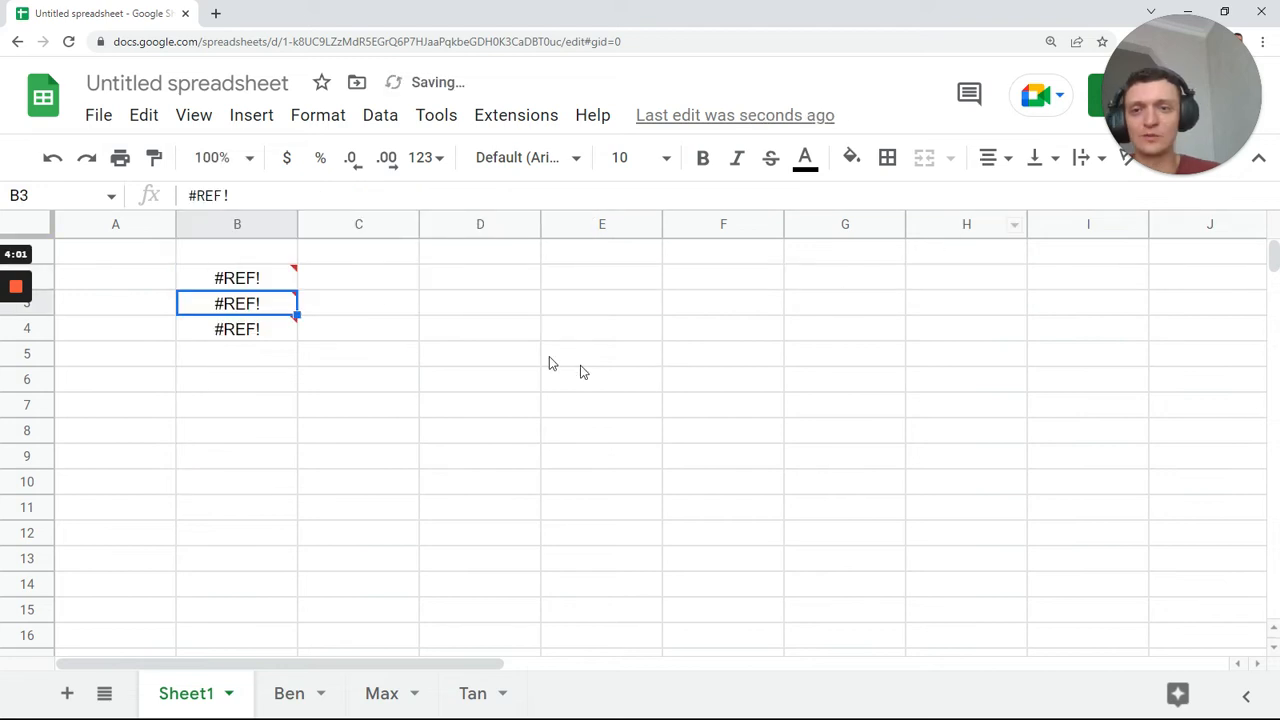
- Read the error details on B2 and inspect its formula
mouse_move(255, 283)
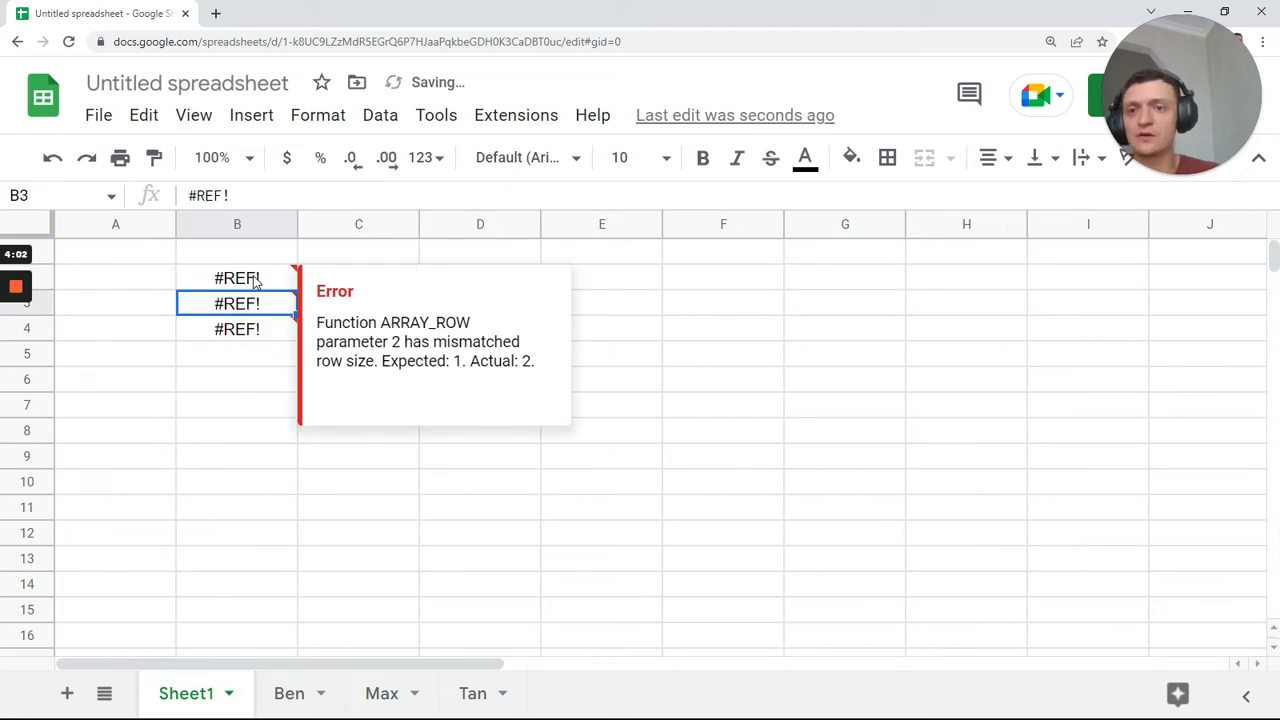
click(254, 286)
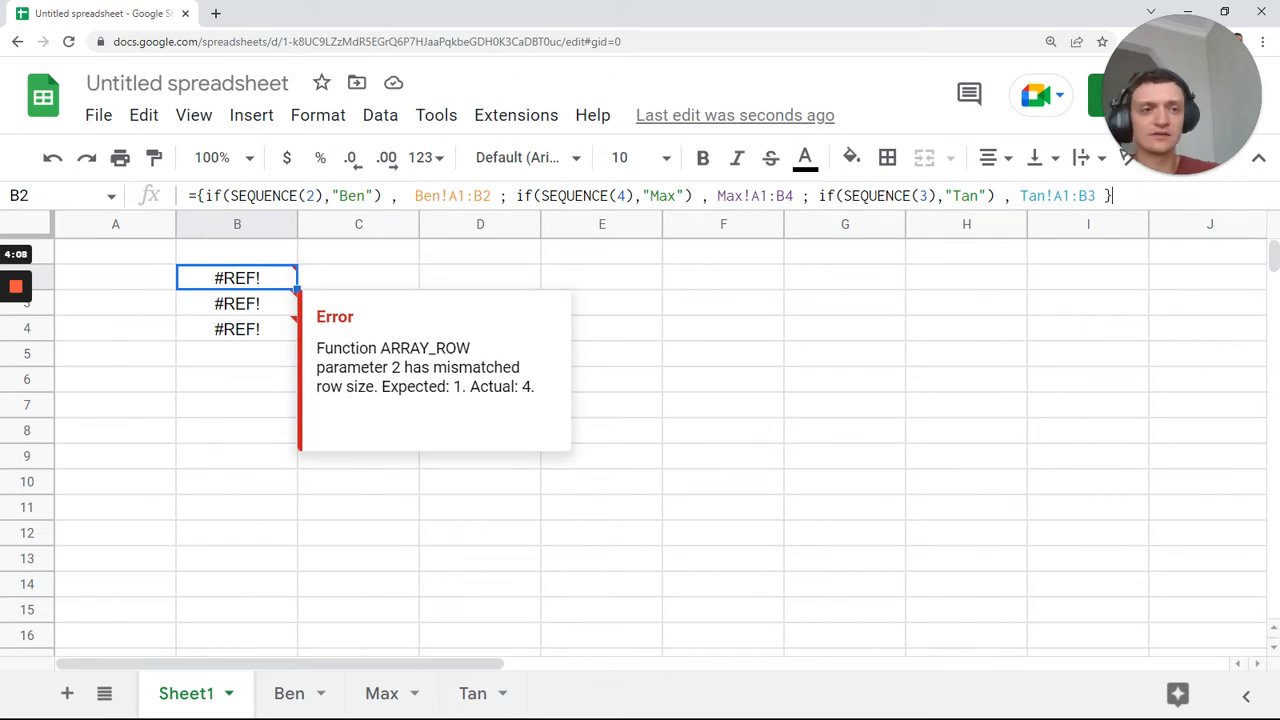
key(F2)
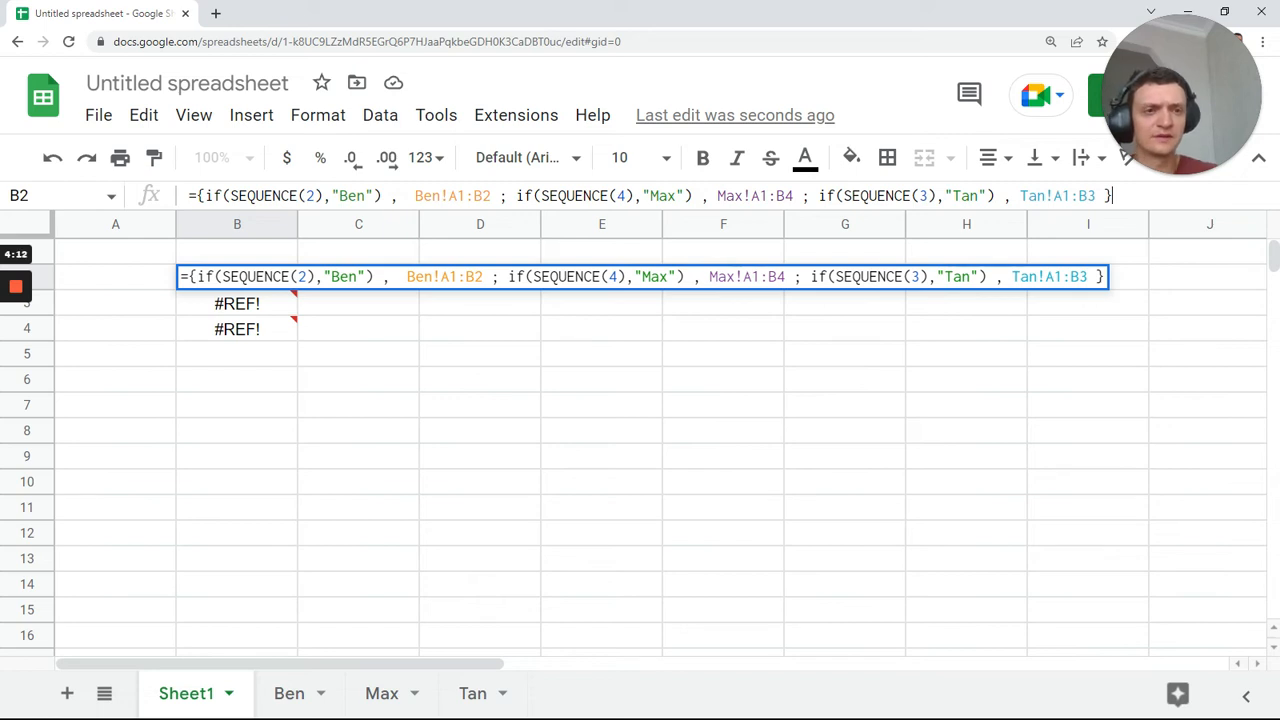
click(291, 251)
- Wrap the whole B2 formula in ArrayFormula, enter it, and reselect B2
key(super+space)
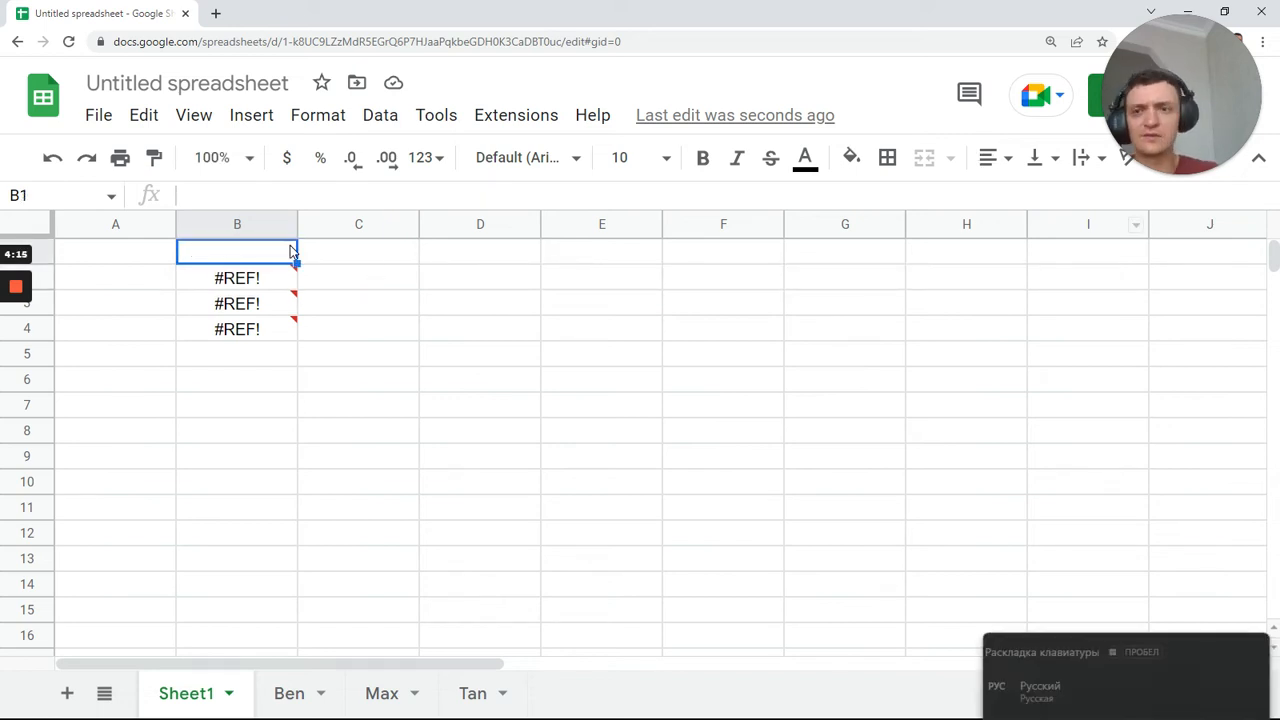
click(244, 290)
key(Return)
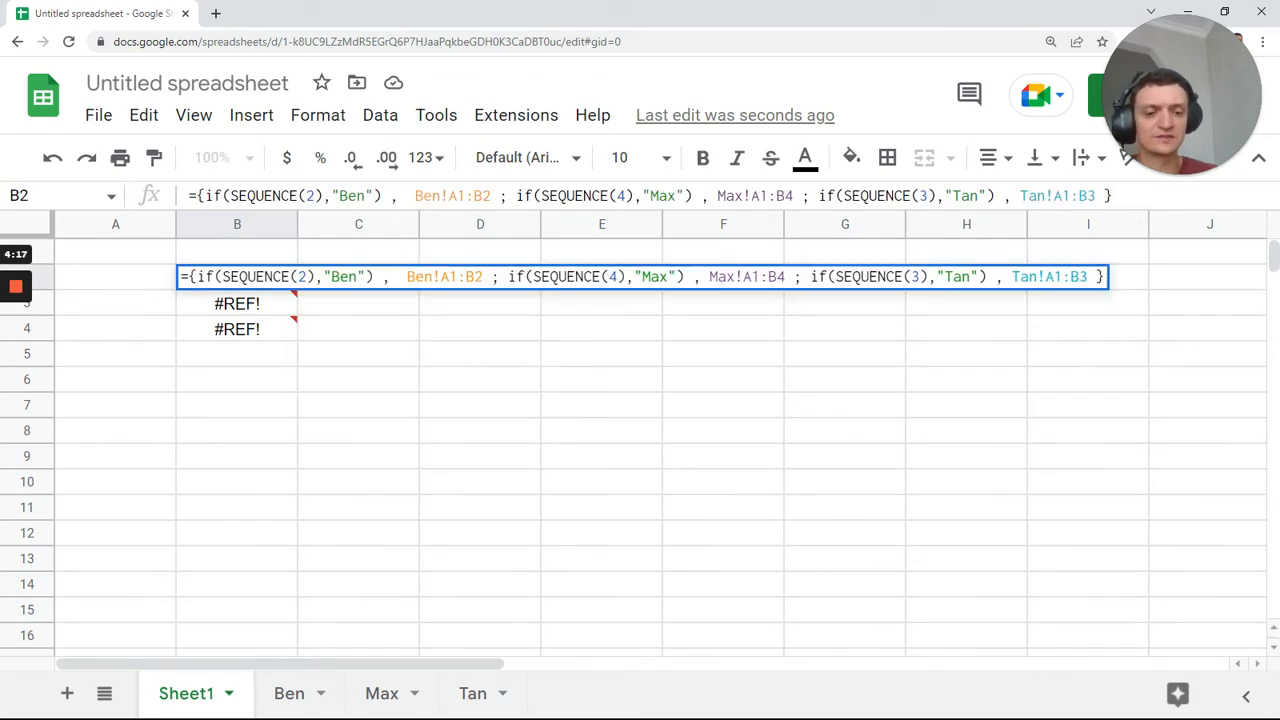
key(ctrl+shift+Return)
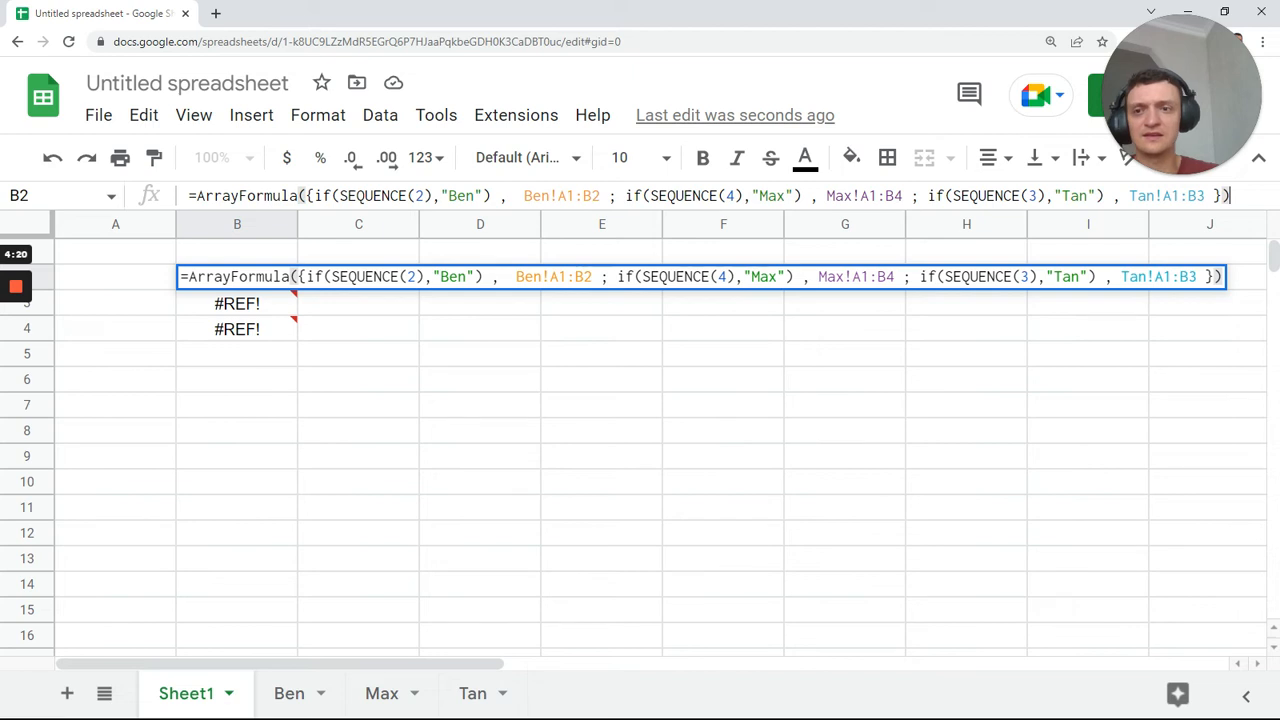
key(Return)
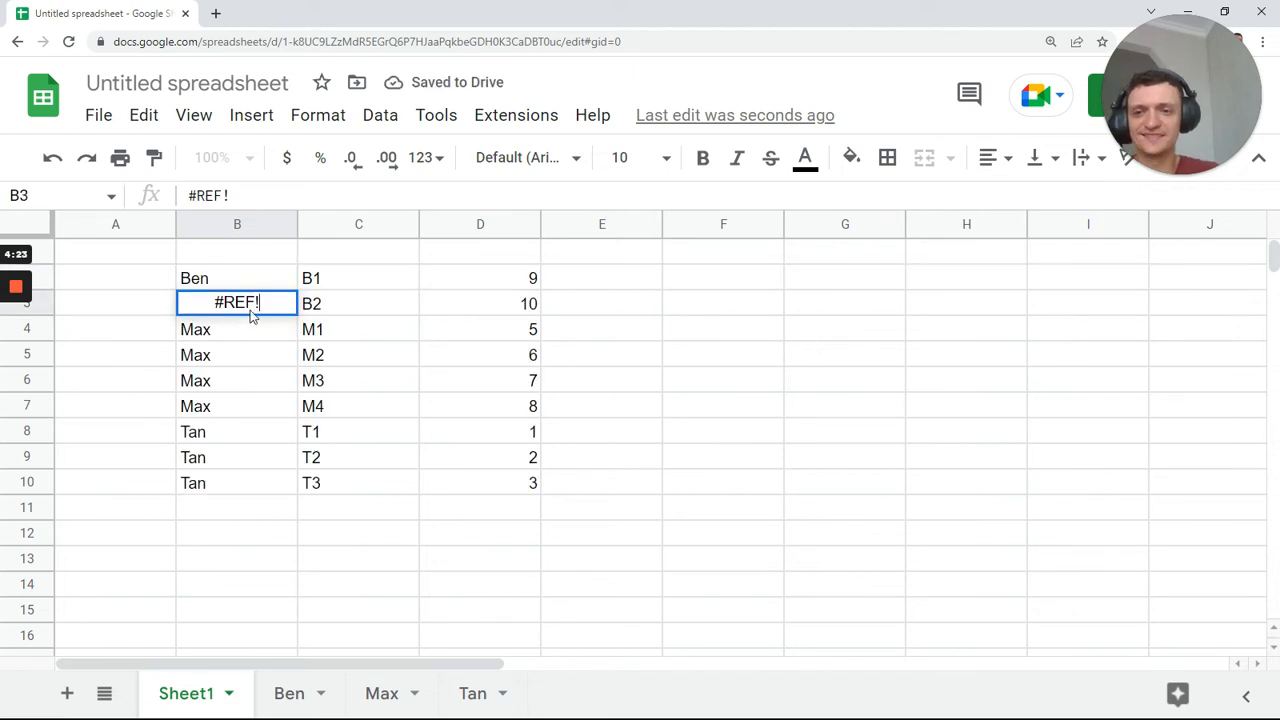
key(Escape)
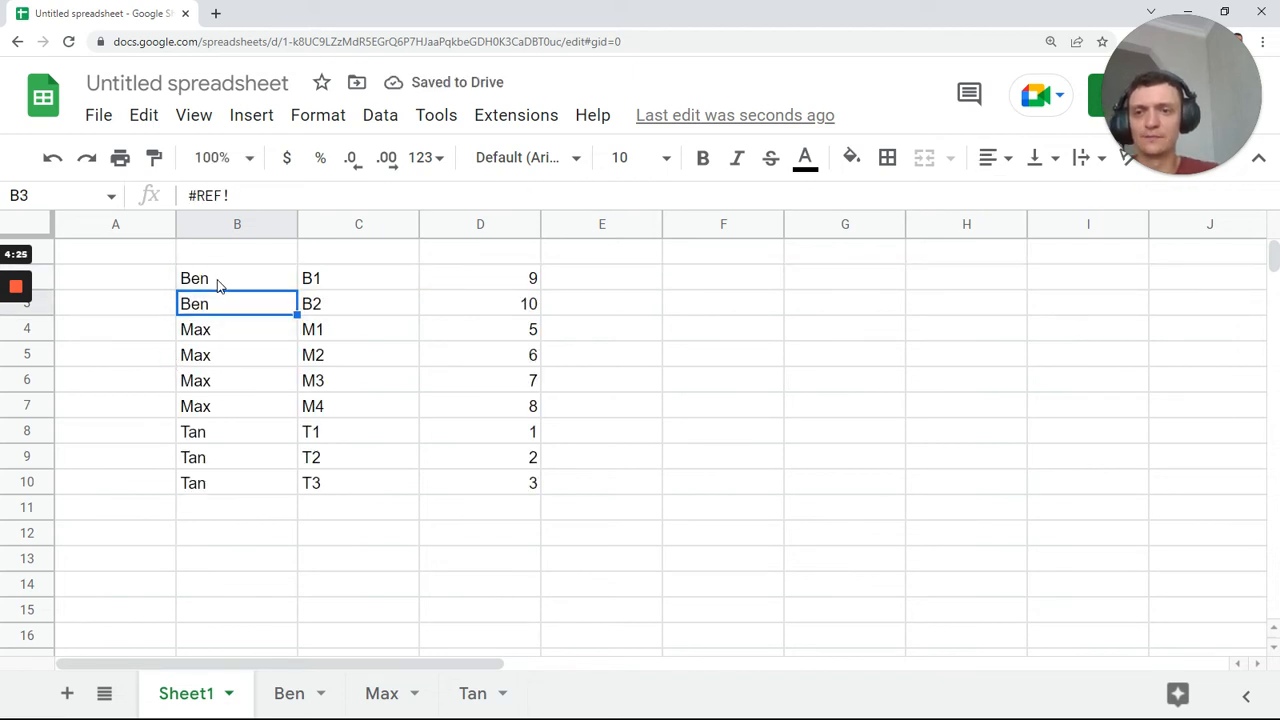
key(Up)
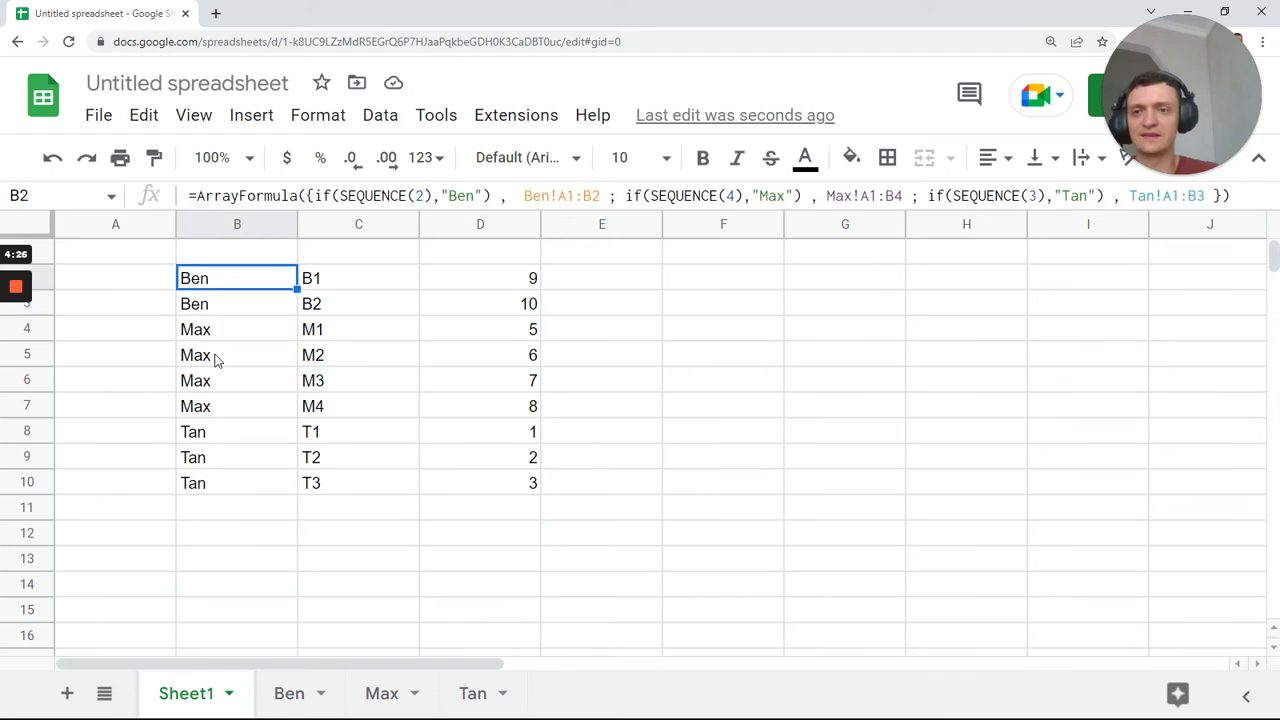
- Check the Max labels in B4:B7 and the first Tan label in B8, and reselect B2
drag(216, 329, 221, 406)
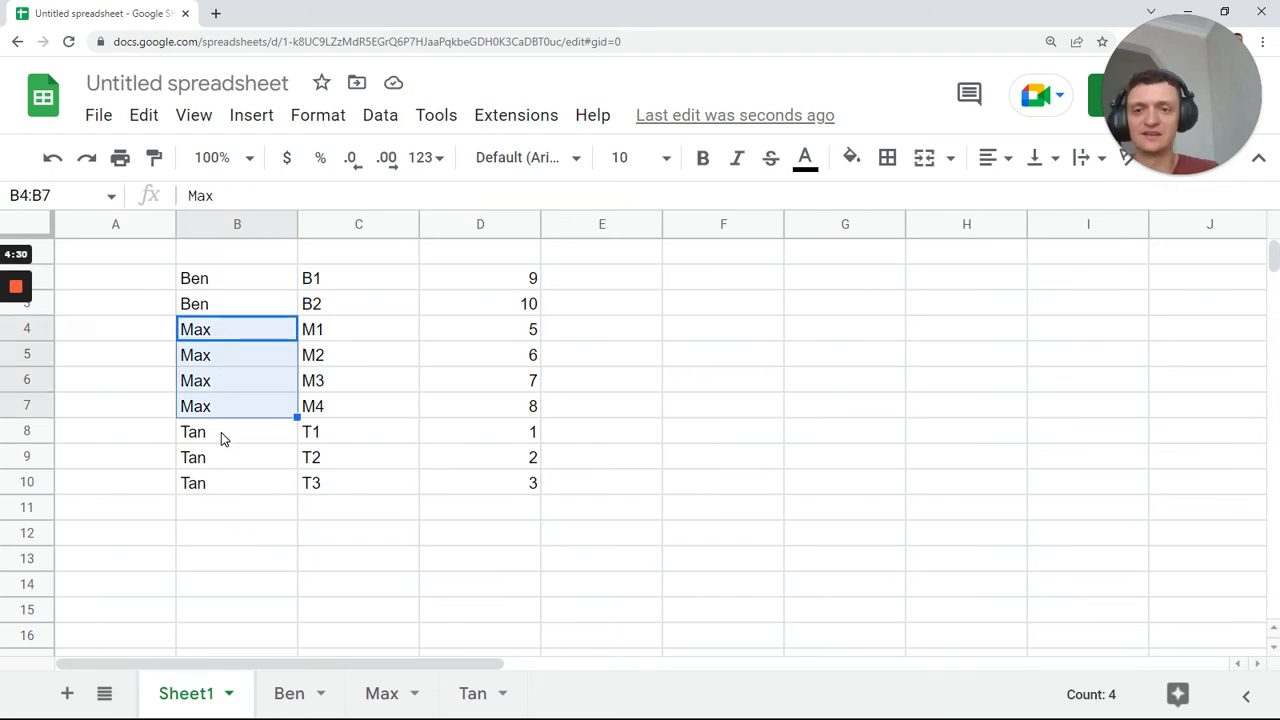
click(223, 432)
click(229, 286)
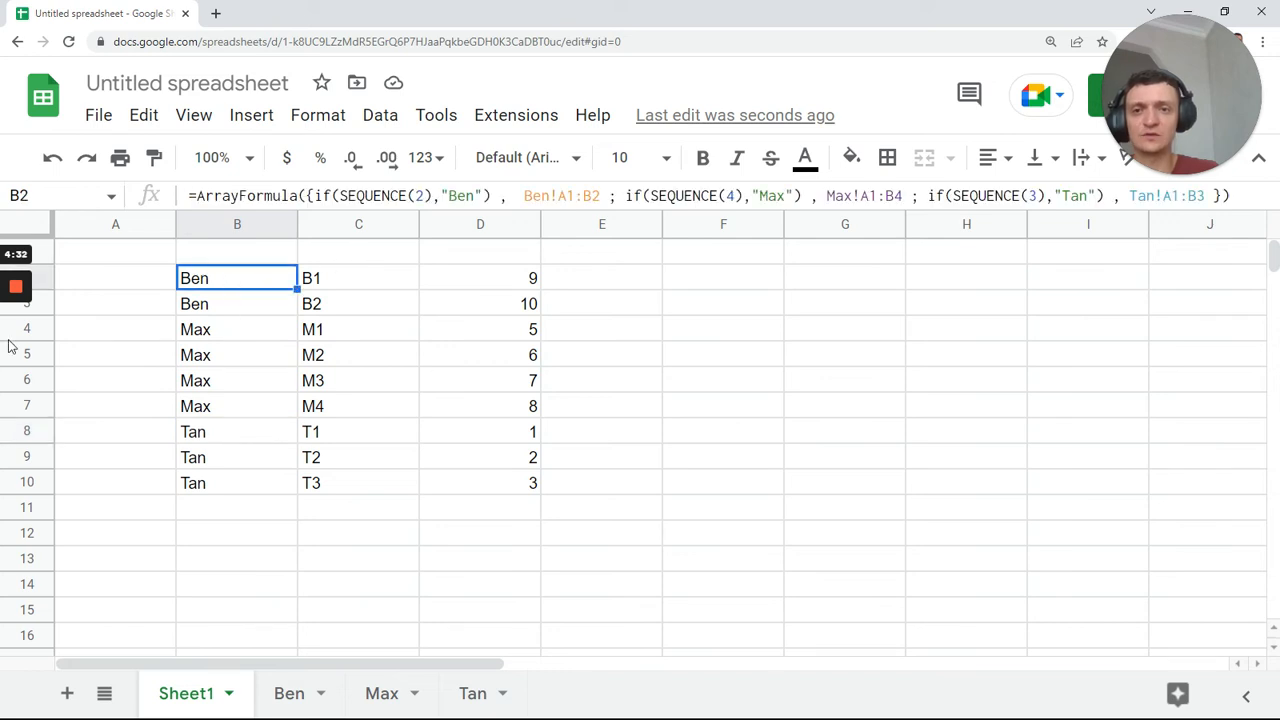
mouse_move(15, 312)
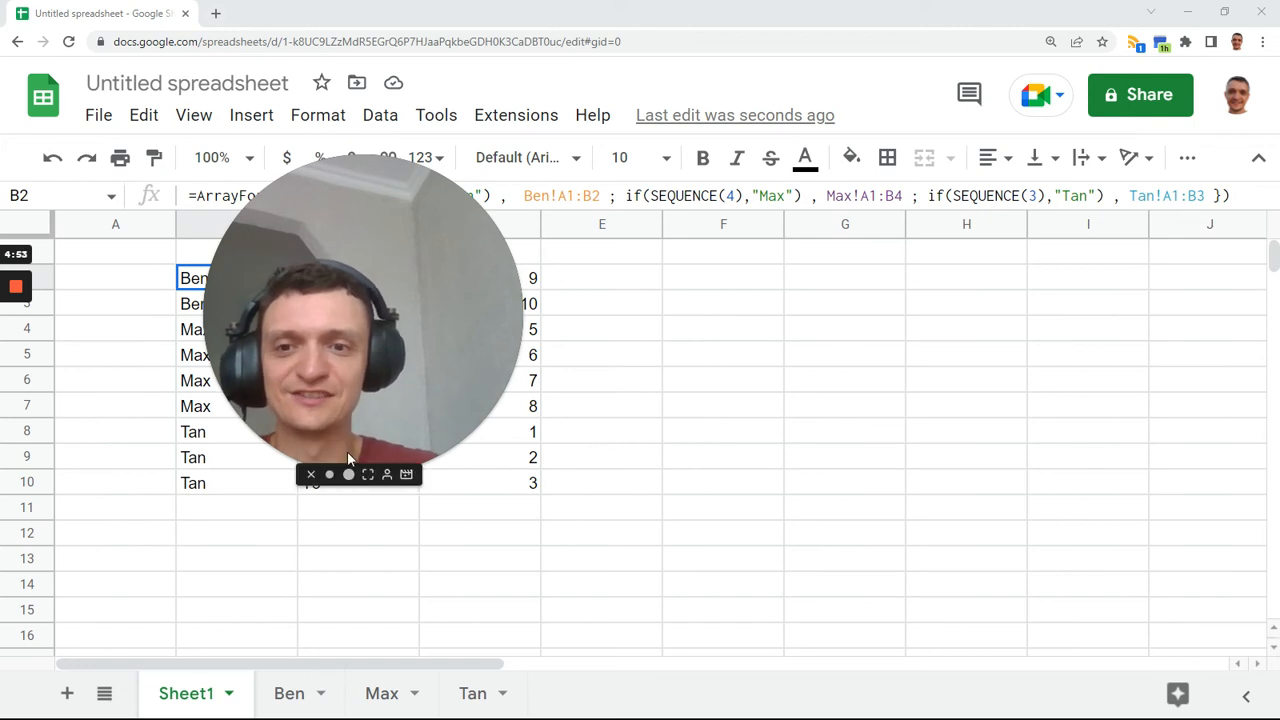
click(330, 474)
drag(329, 476, 1204, 478)
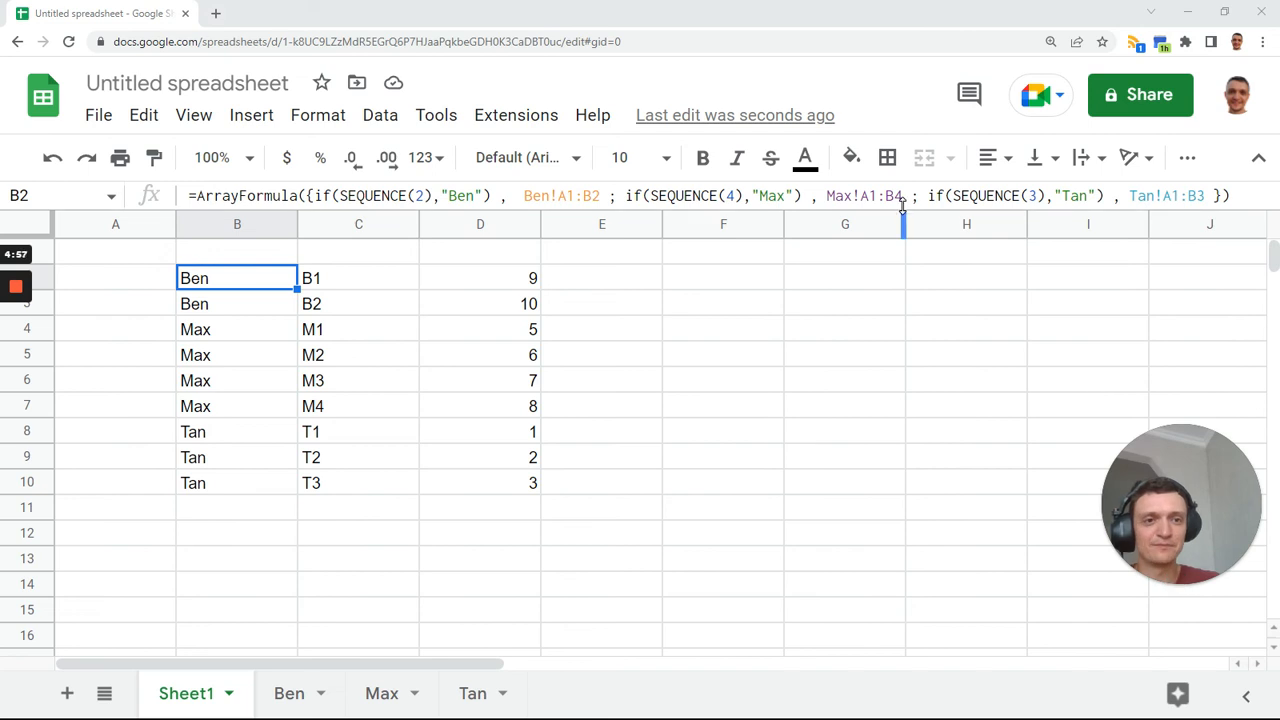
- Enlarge the formula bar and put each of the Ben, Max and Tan IF blocks of the B2 formula on its own line
drag(888, 208, 871, 389)
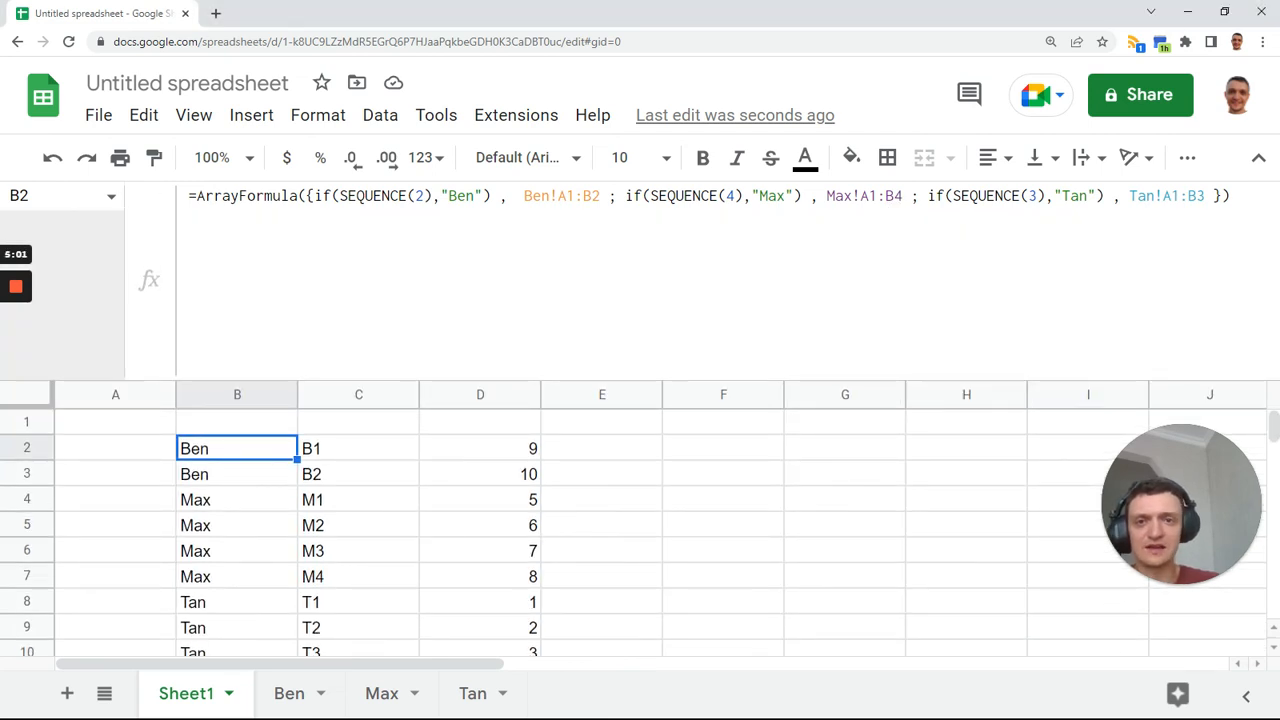
click(624, 196)
key(ctrl+Return)
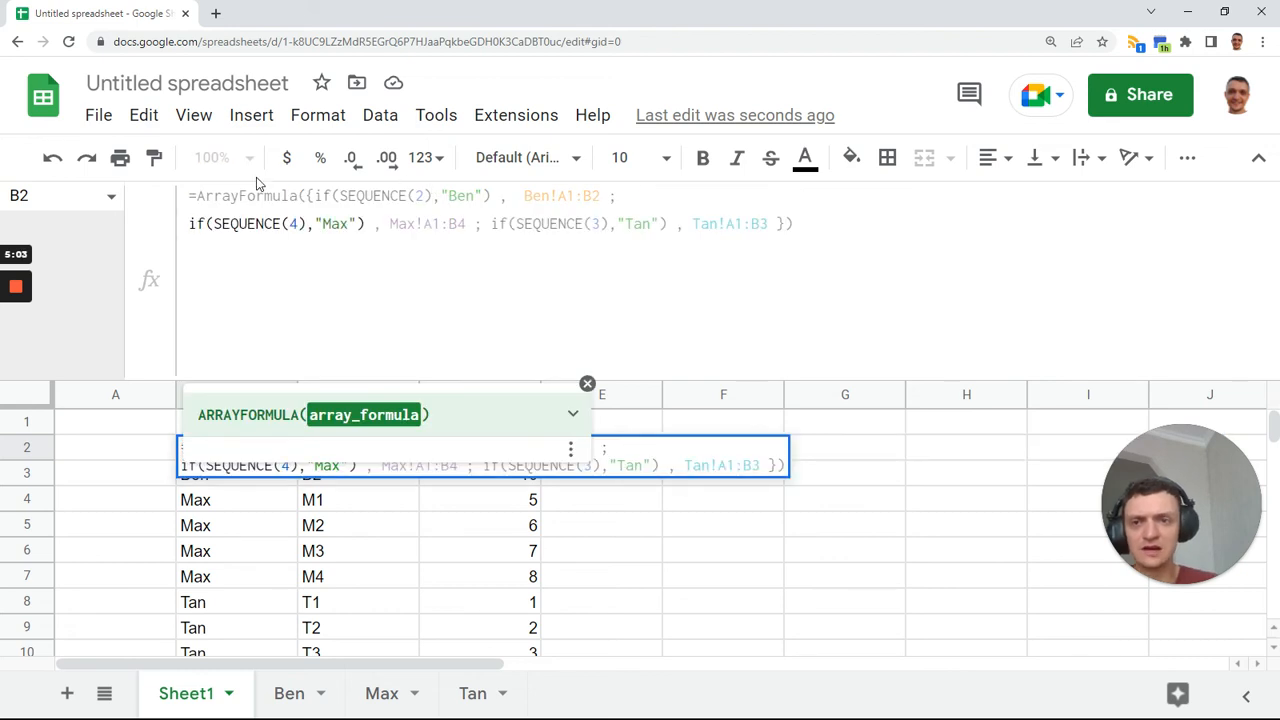
click(314, 196)
key(ctrl+Return)
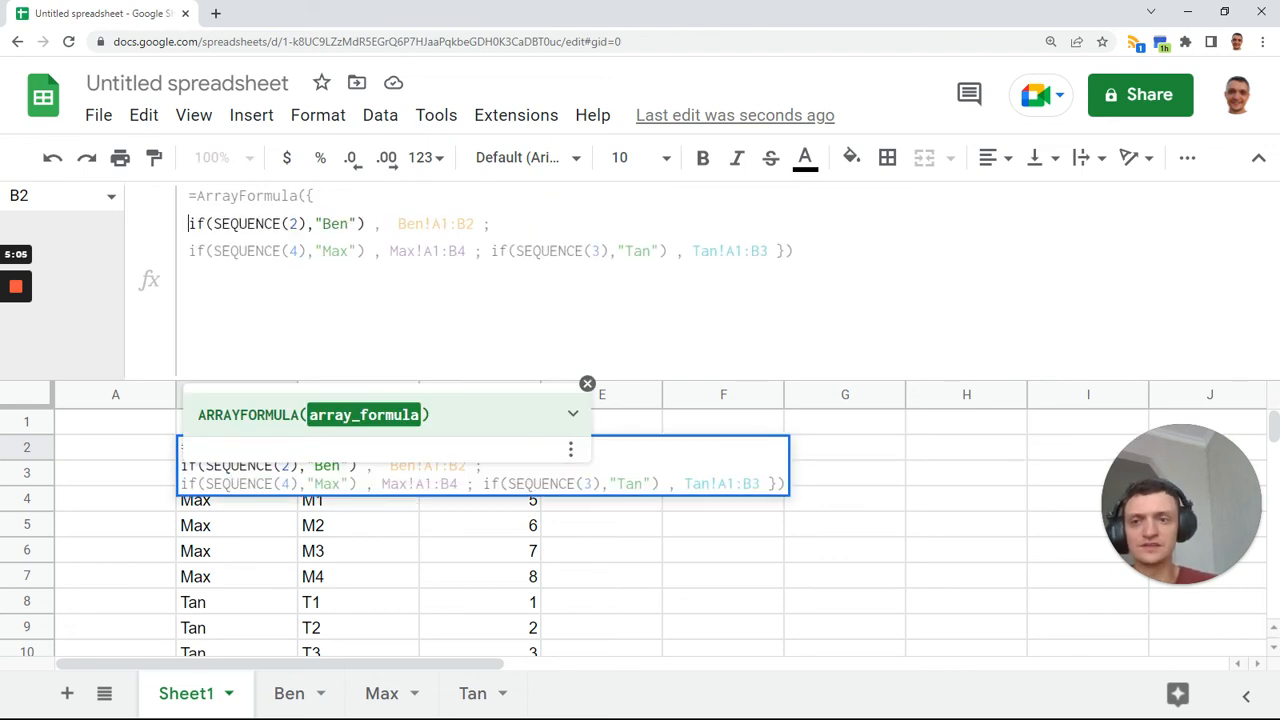
click(491, 251)
key(ctrl+Return)
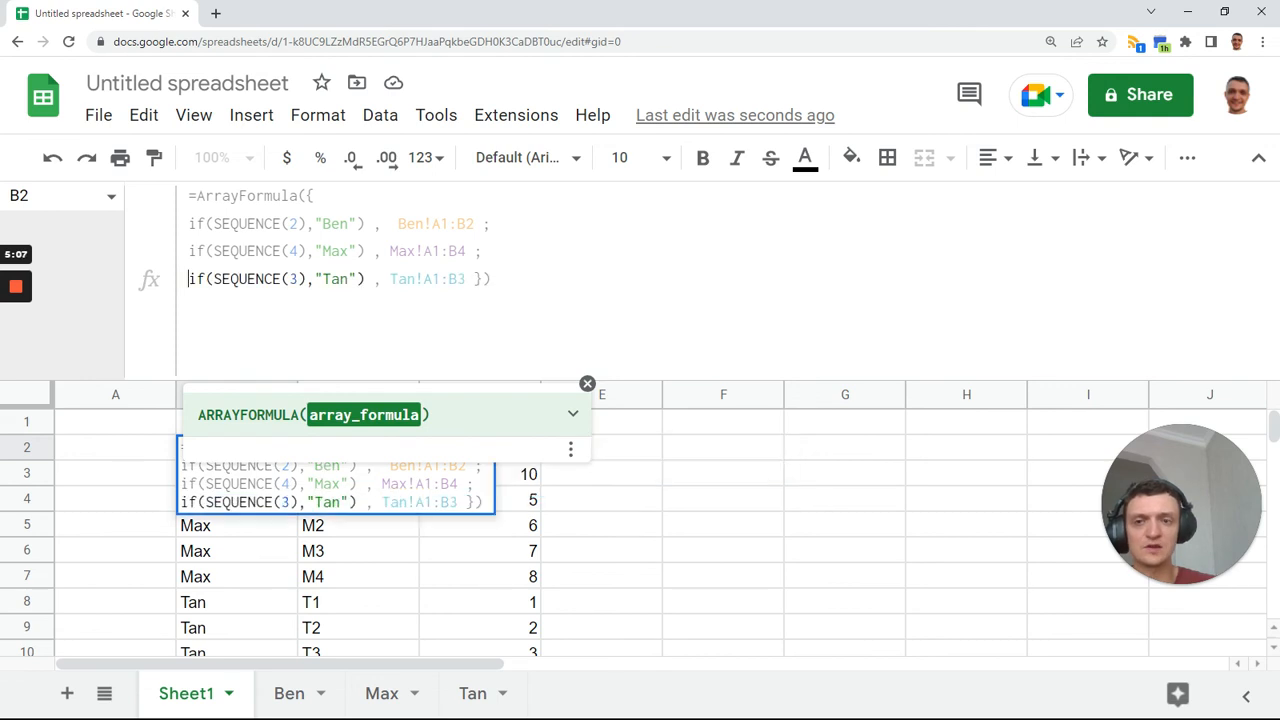
- Indent the Ben, Max and Tan lines of the B2 formula by two spaces each
click(189, 224)
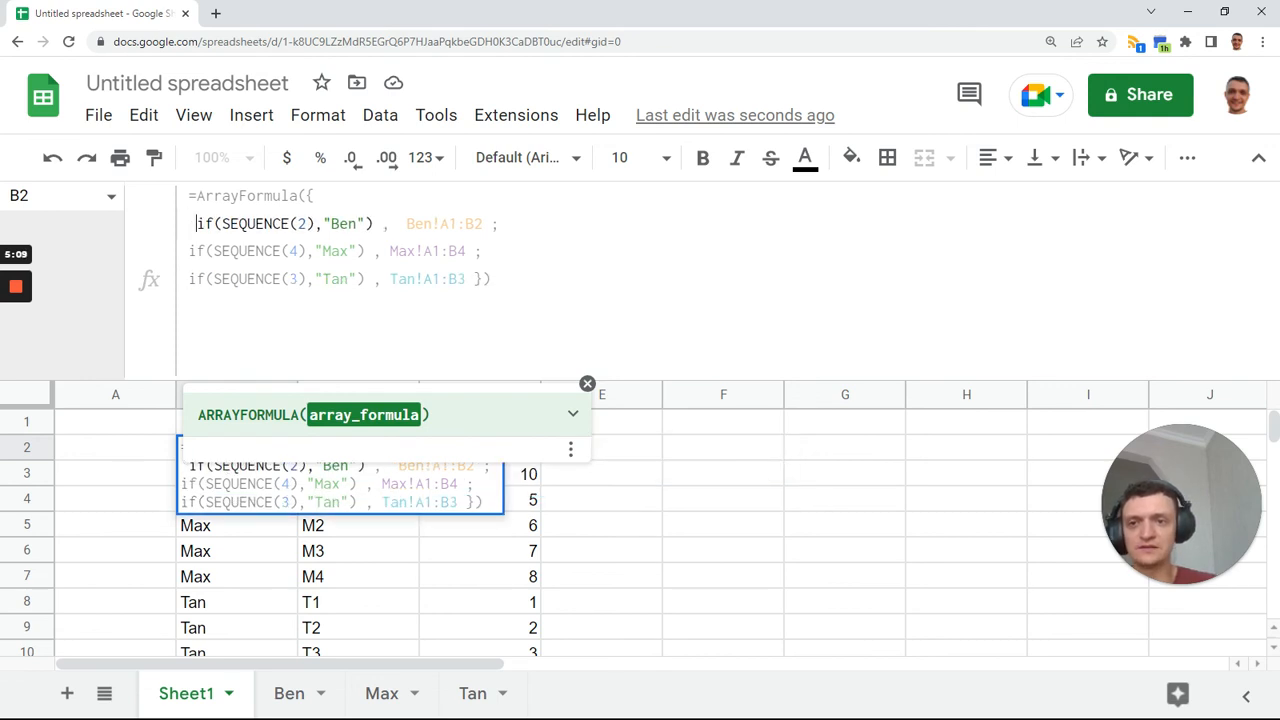
click(189, 251)
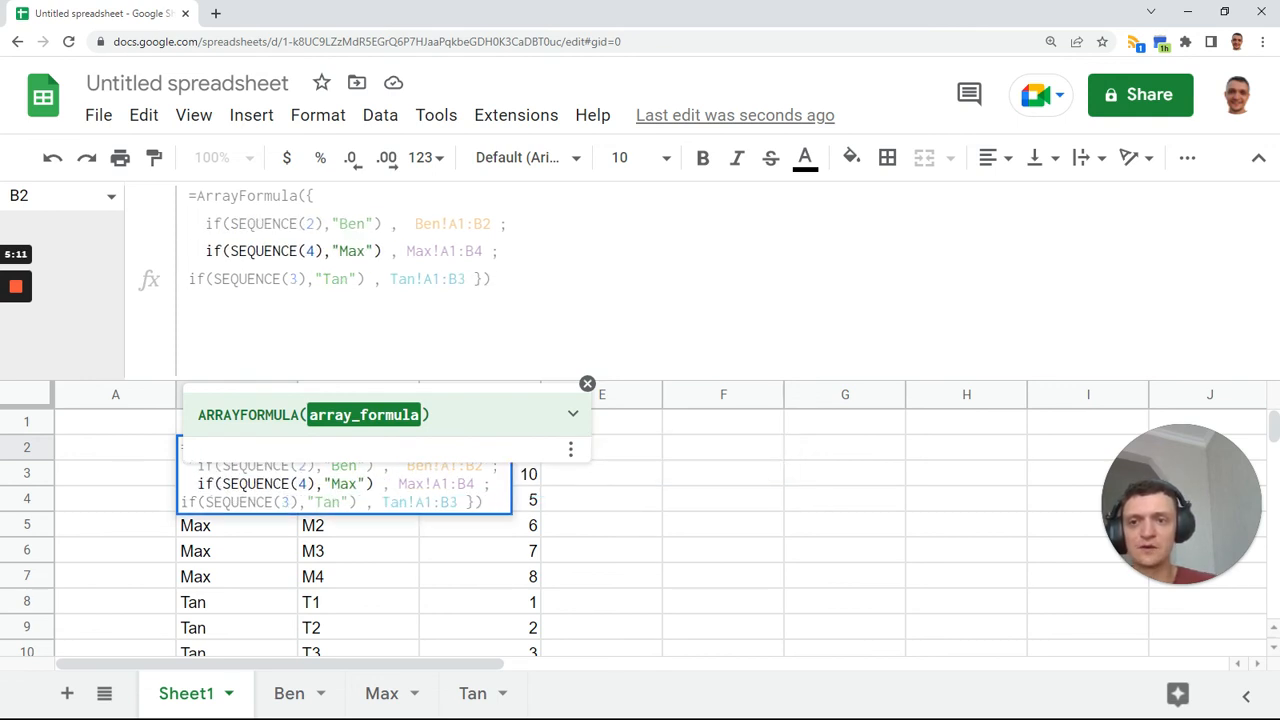
click(189, 279)
click(508, 279)
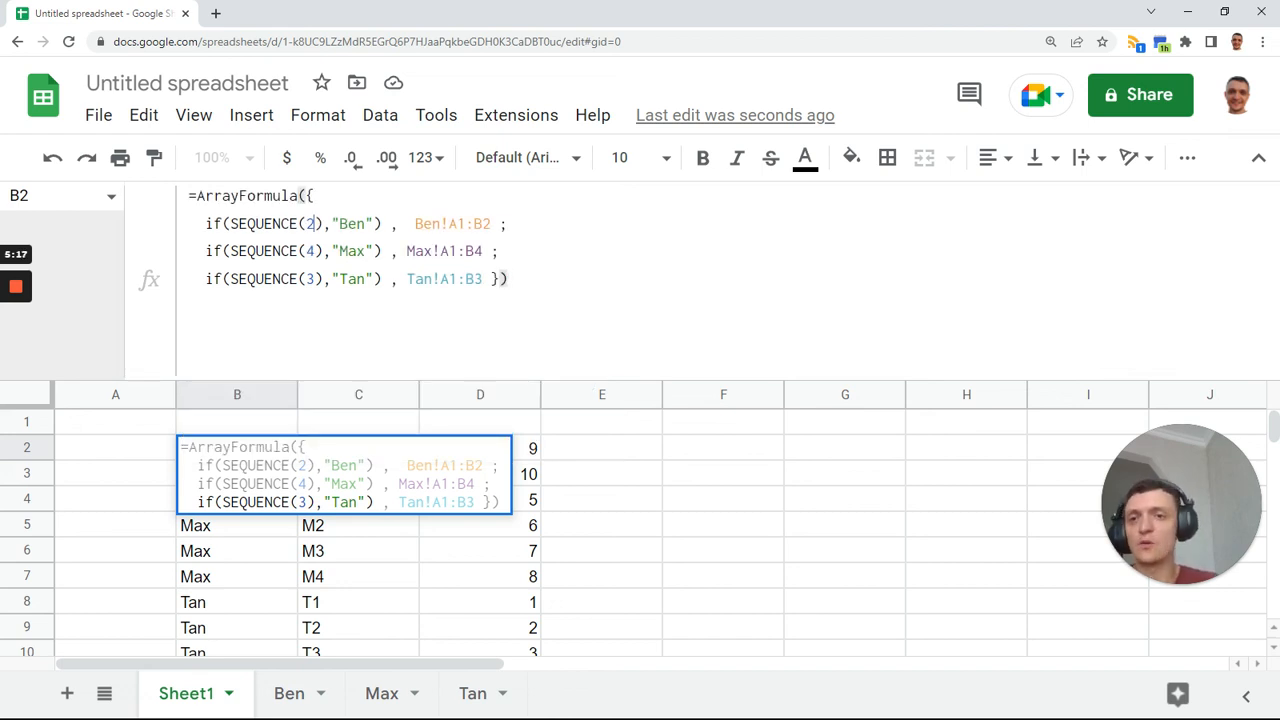
key(Down)
key(Down)
key(shift+Left)
drag(415, 224, 491, 224)
click(510, 279)
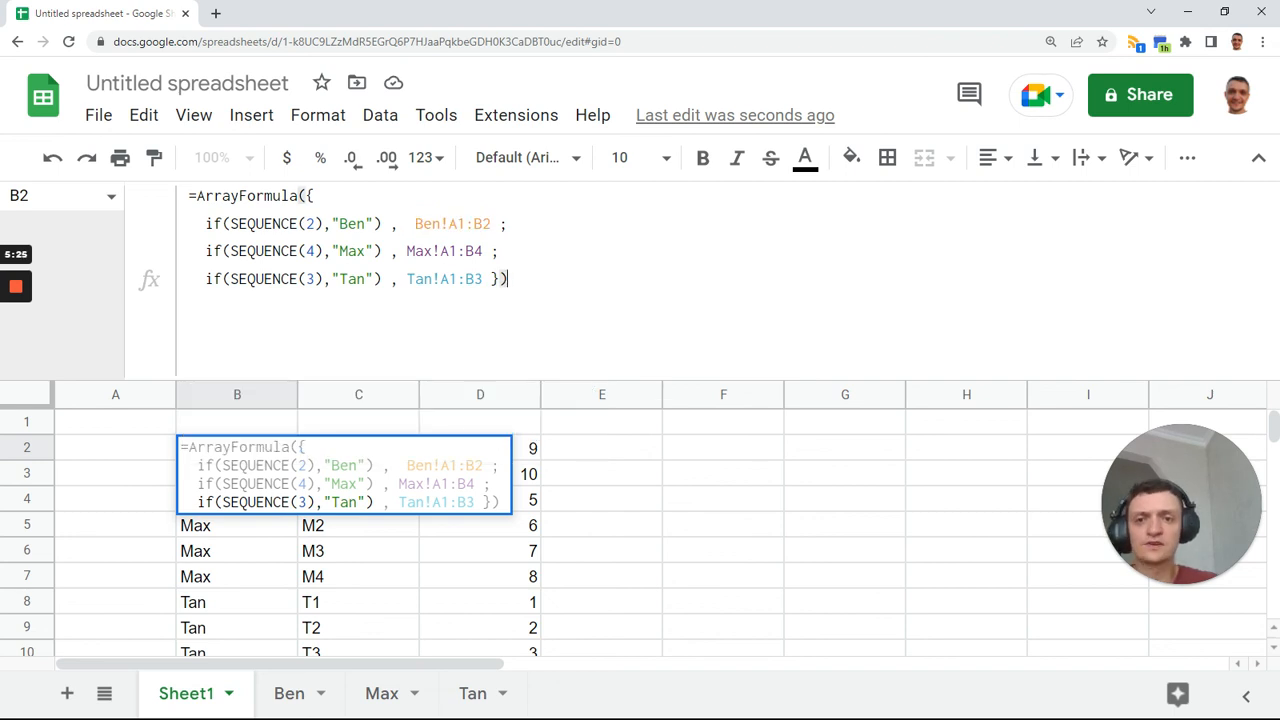
- Remove the extra space before Ben!A1:B2 so the lines align, and enter the B2 formula
drag(415, 224, 406, 224)
key(BackSpace)
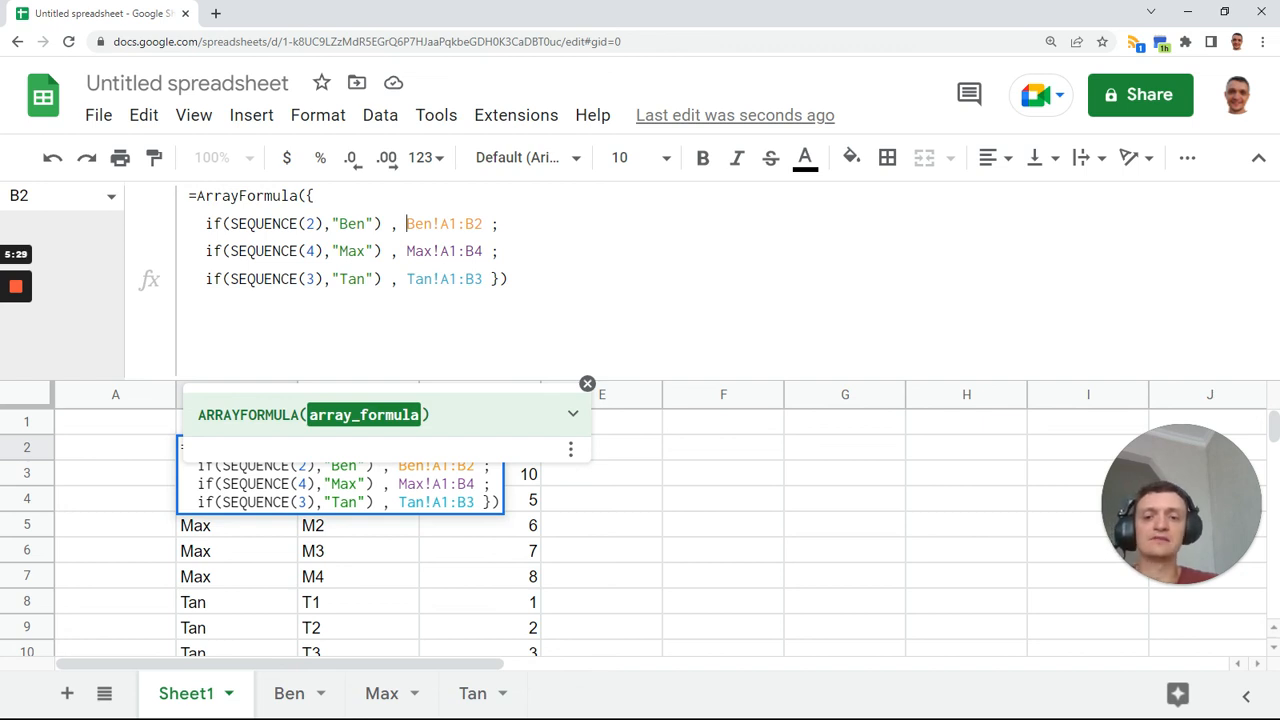
key(Tab)
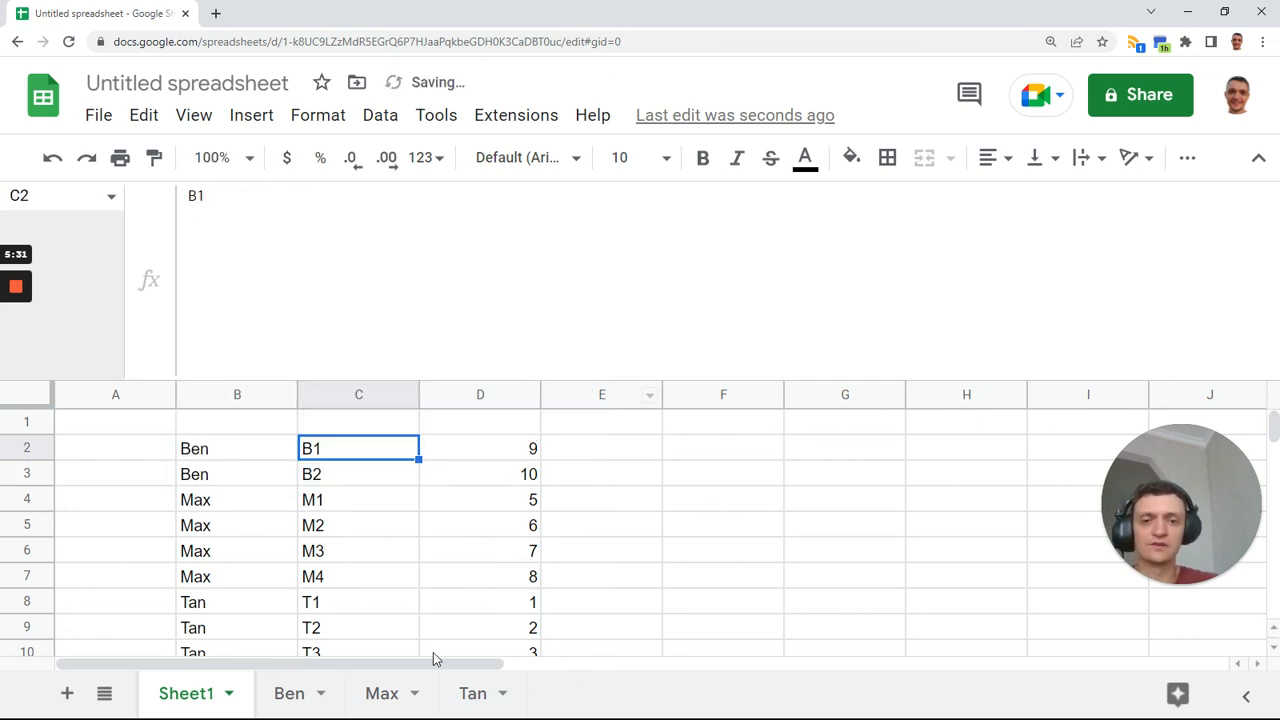
- Check range A3:B3 below the data on the Ben sheet, and review the stacked rows and B2 formula on Sheet1
click(294, 695)
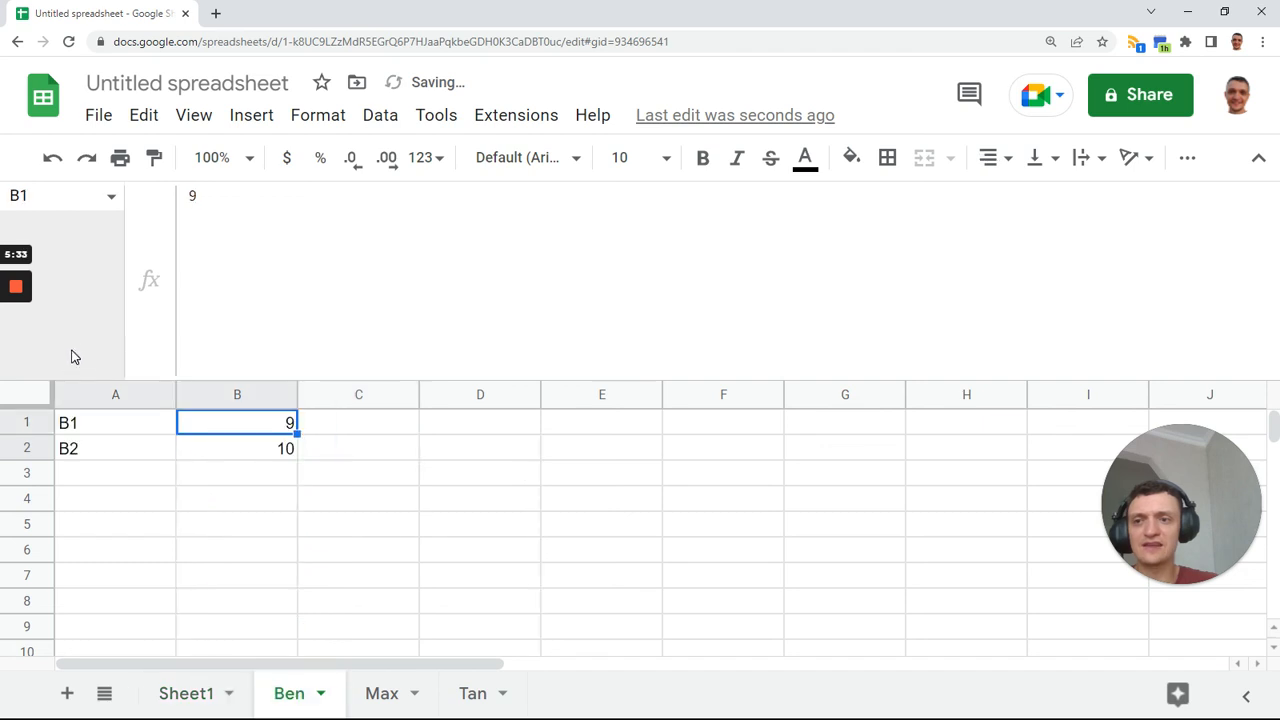
drag(98, 479, 266, 486)
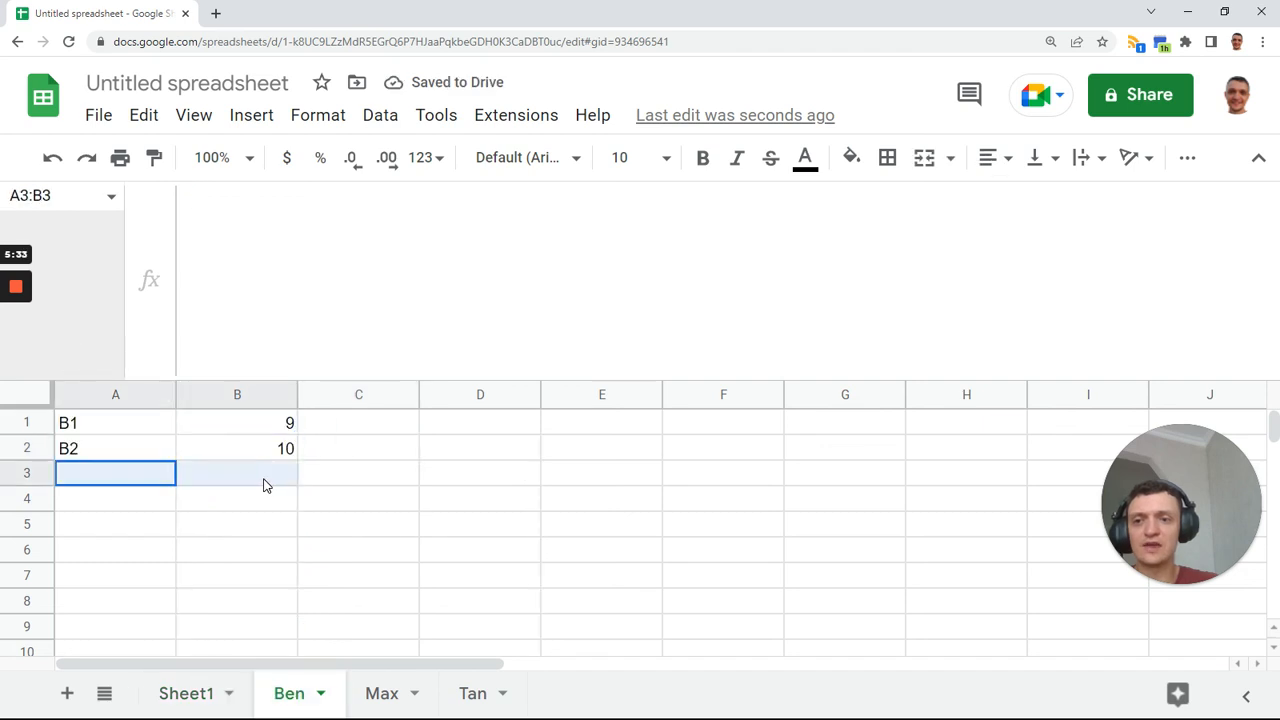
click(186, 692)
scroll(234, 477, down, 2)
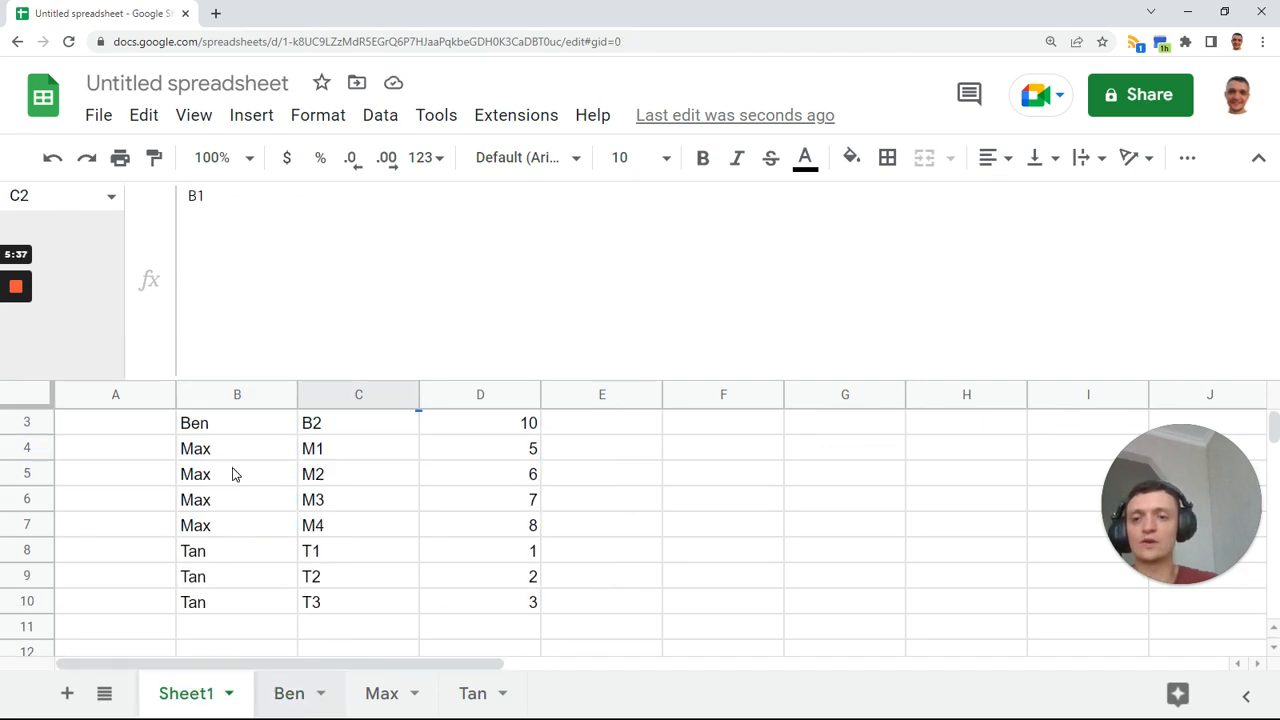
scroll(234, 477, up, 2)
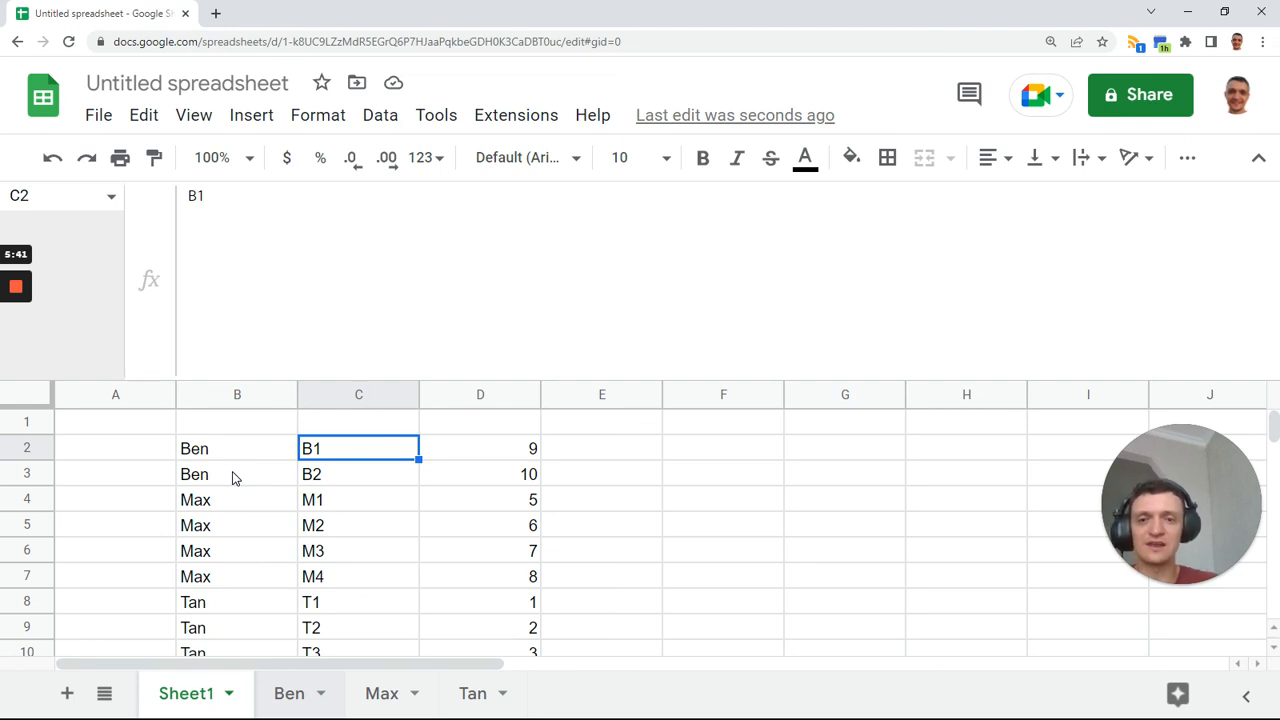
click(213, 452)
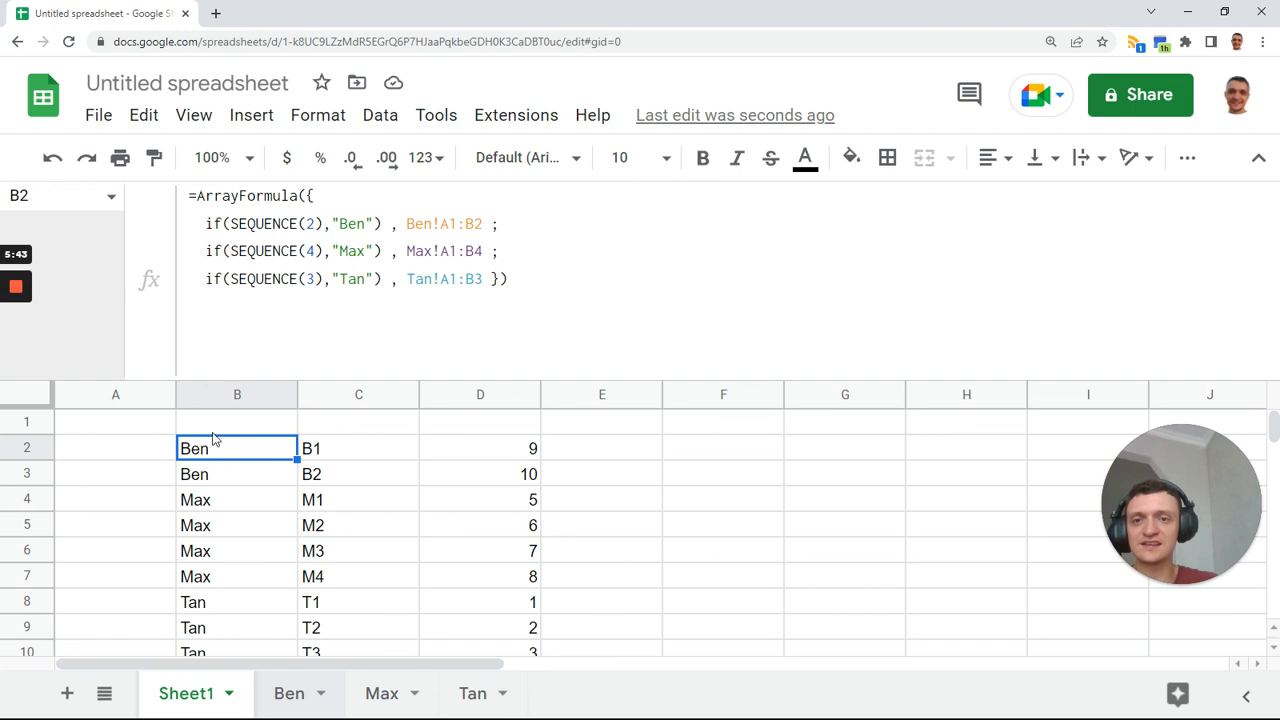
mouse_move(3, 320)
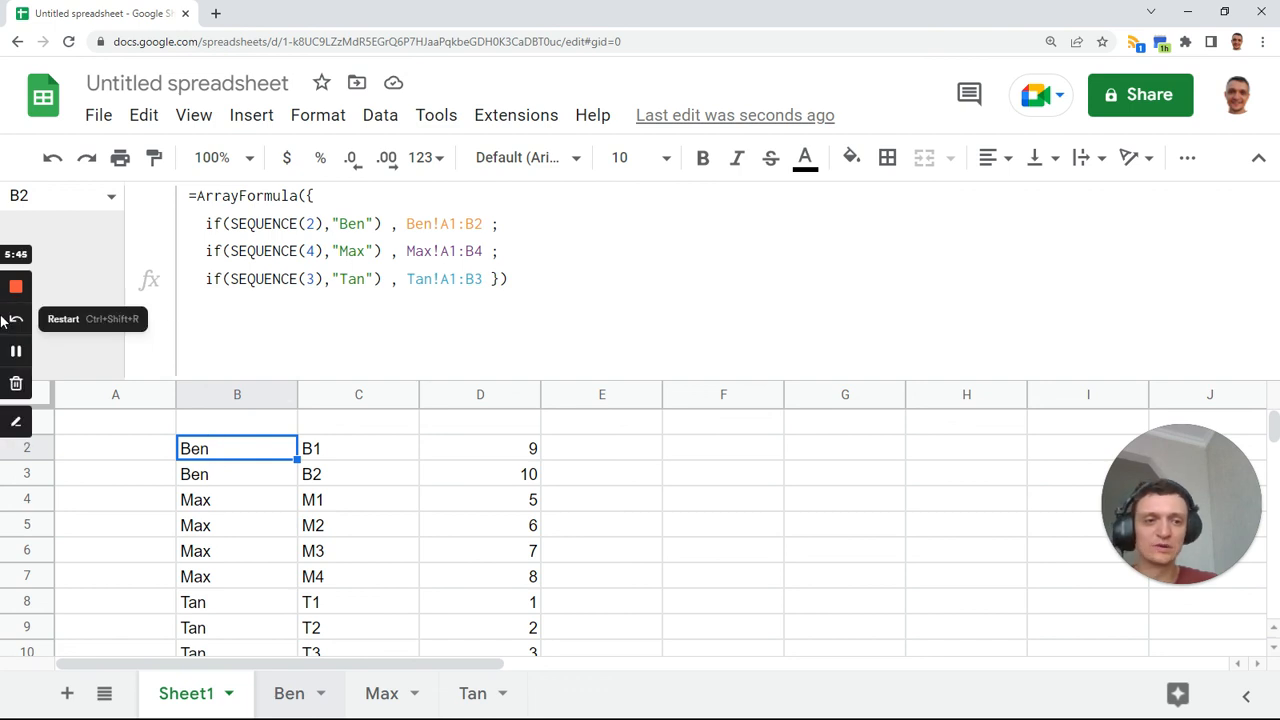